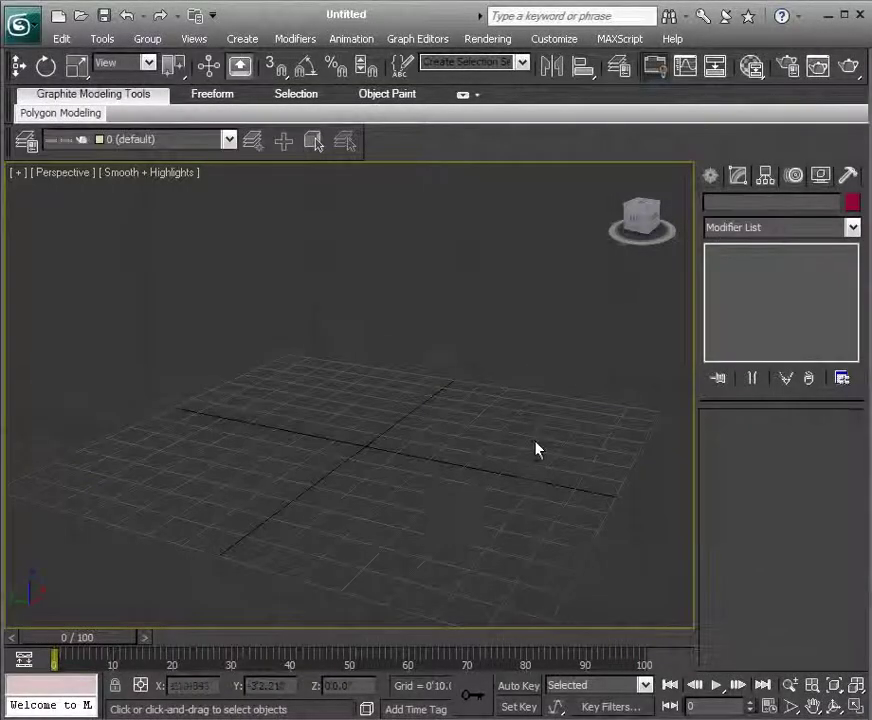
Step: Create a sphere at the grid's centre in the perspective view and convert it to a NURBS surface
{"action": "middle_click_drag", "start_coordinate": [535, 441], "coordinate": [505, 424], "text": "alt"}
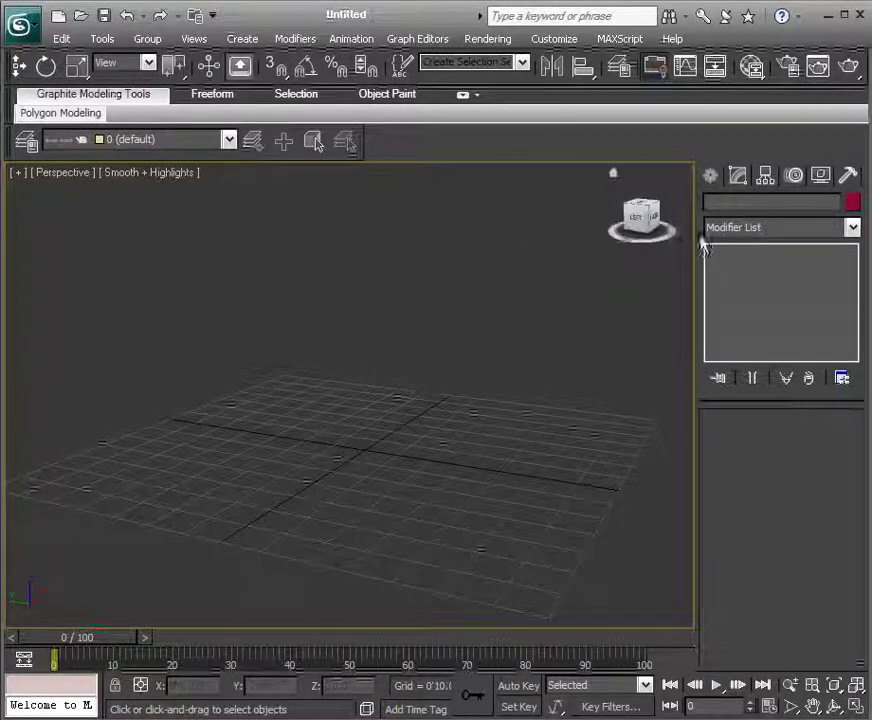
{"action": "left_click", "coordinate": [711, 177]}
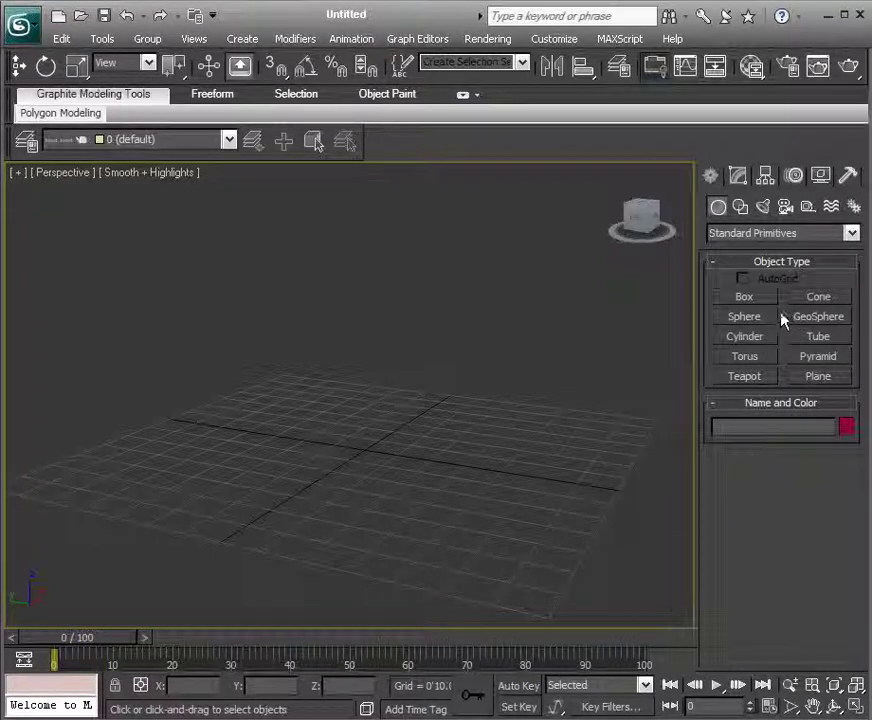
{"action": "left_click", "coordinate": [745, 317]}
{"action": "left_click_drag", "start_coordinate": [373, 447], "coordinate": [410, 422]}
{"action": "right_click", "coordinate": [410, 422]}
{"action": "right_click", "coordinate": [412, 418]}
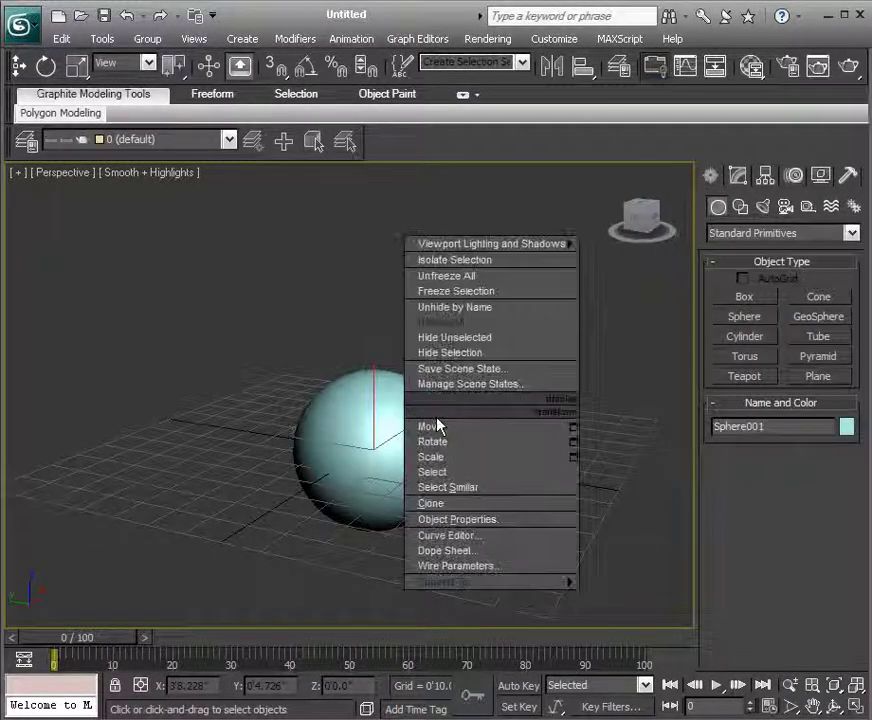
{"action": "mouse_move", "coordinate": [470, 588]}
{"action": "left_click", "coordinate": [605, 626]}
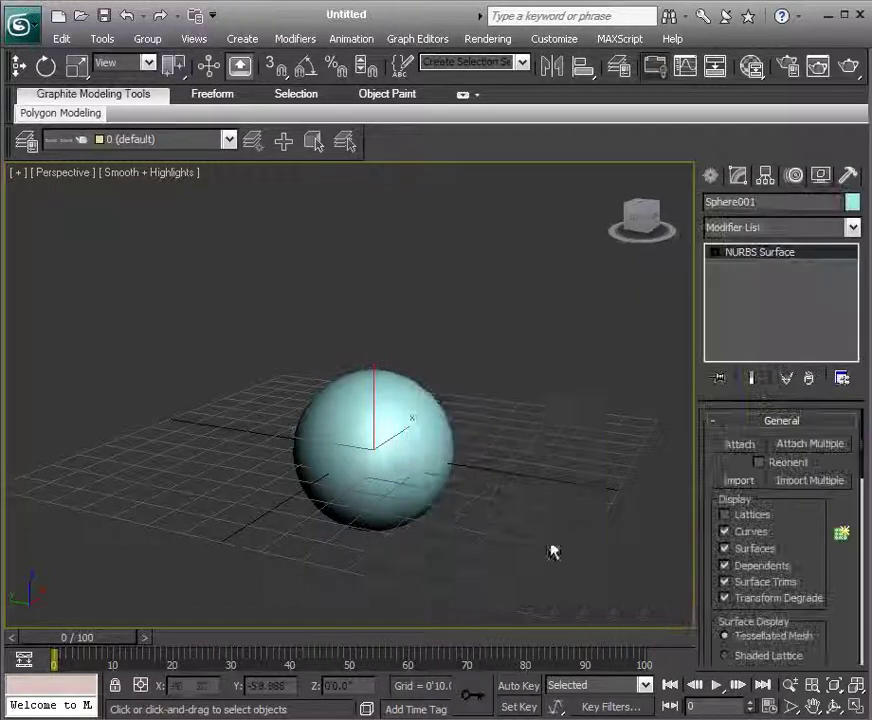
Step: Select a control vertex on the sphere at the Surface CV level, return to the object level, and delete the sphere
{"action": "left_click", "coordinate": [714, 252]}
{"action": "left_click", "coordinate": [752, 267]}
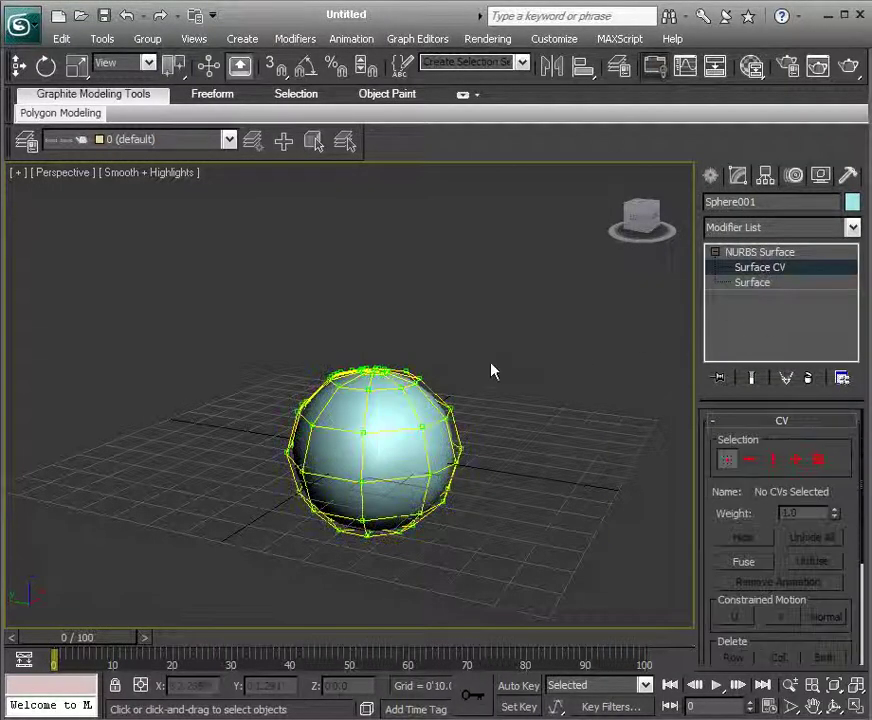
{"action": "left_click", "coordinate": [448, 423]}
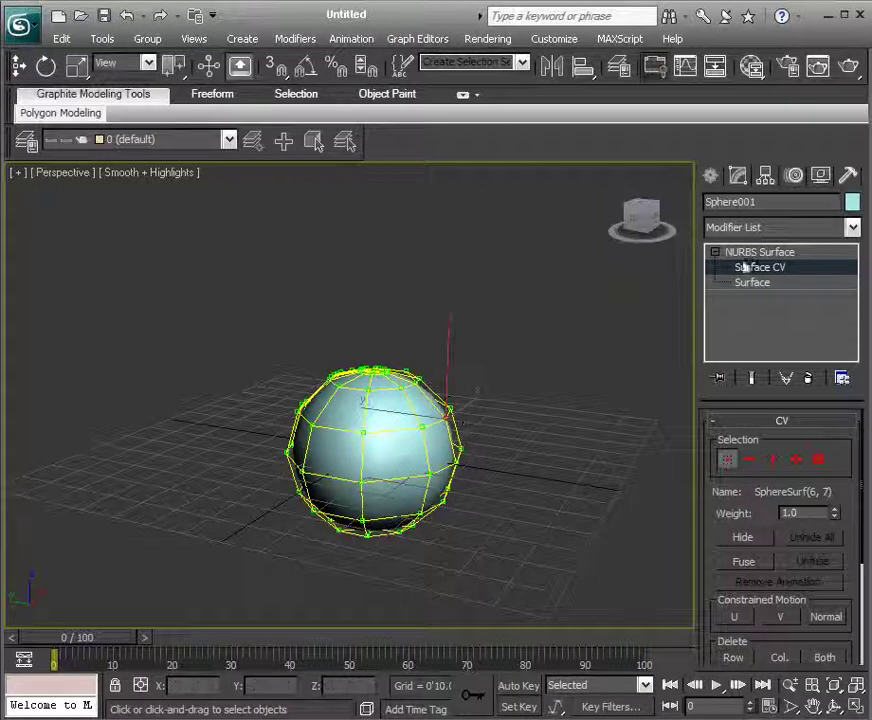
{"action": "left_click", "coordinate": [778, 255]}
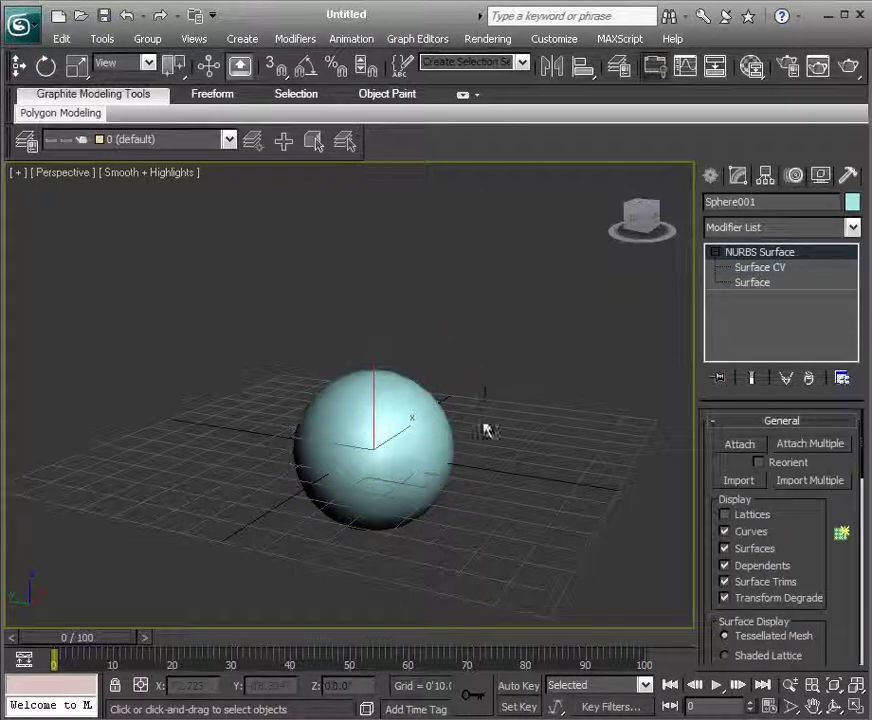
{"action": "key", "text": "Delete"}
Step: Draw a NURBS point surface about 5'10" long and 4'8" wide on the grid, and delete it
{"action": "left_click", "coordinate": [711, 176]}
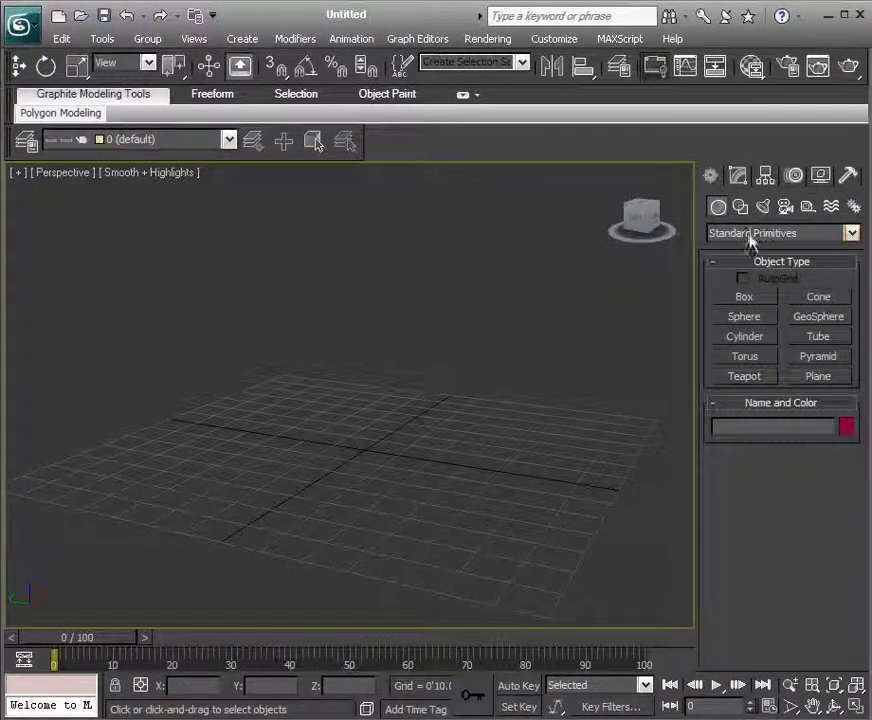
{"action": "left_click", "coordinate": [750, 236]}
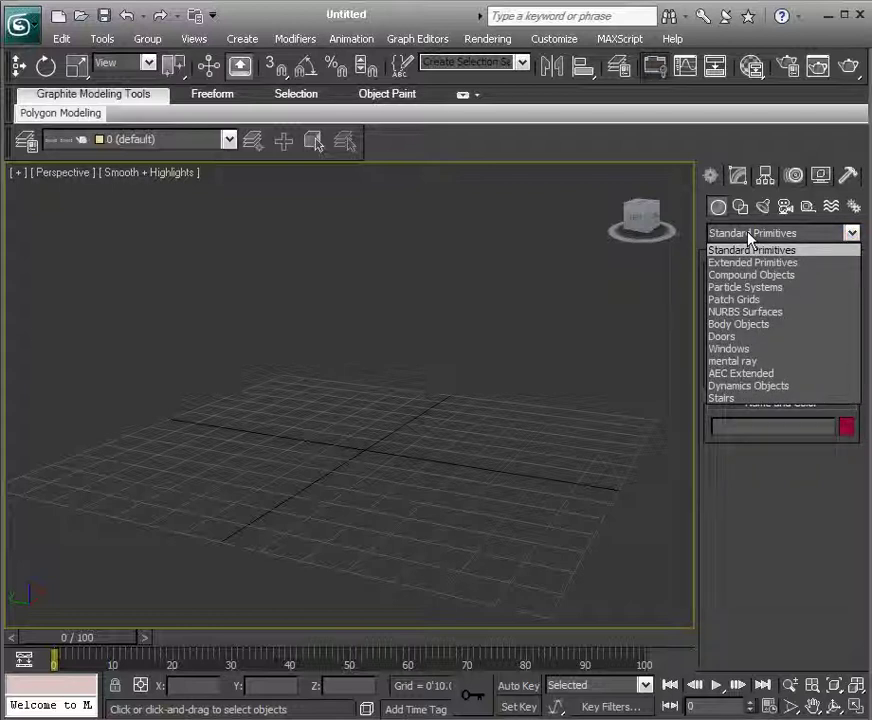
{"action": "left_click", "coordinate": [755, 311]}
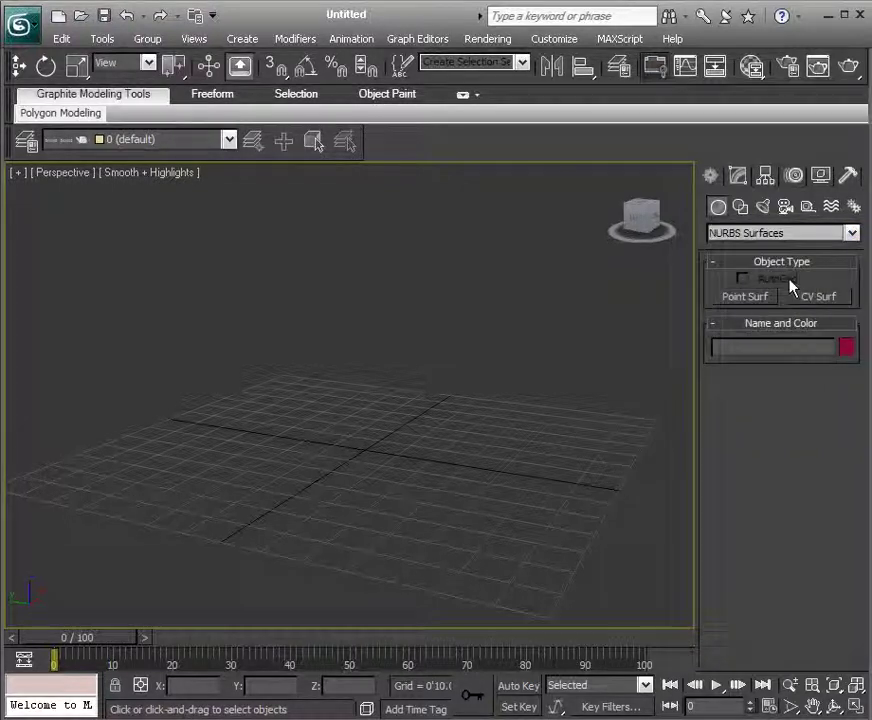
{"action": "left_click", "coordinate": [763, 298]}
{"action": "left_click_drag", "start_coordinate": [281, 443], "coordinate": [559, 420]}
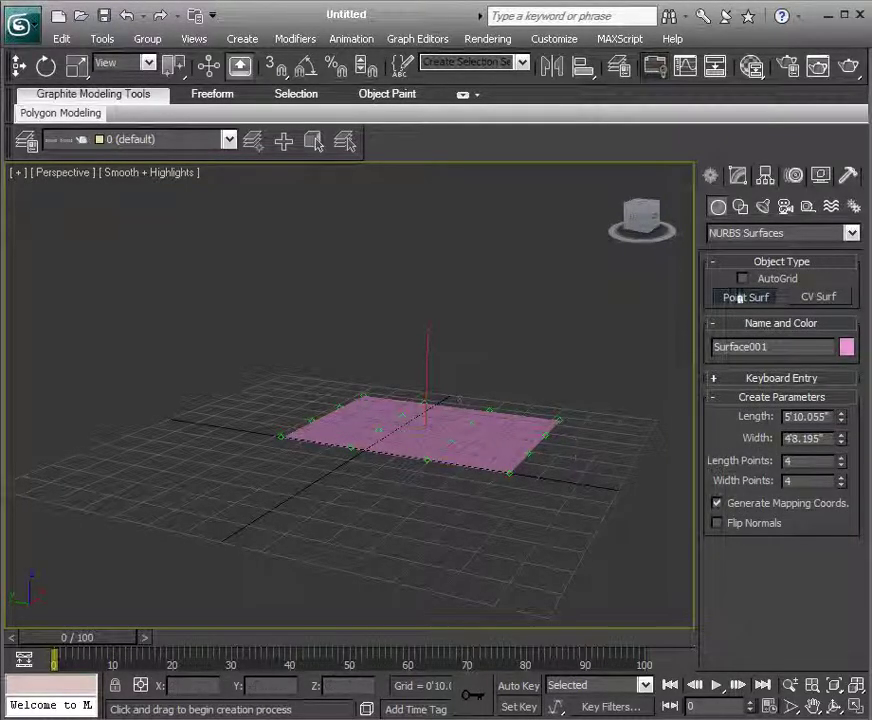
{"action": "key", "text": "Delete"}
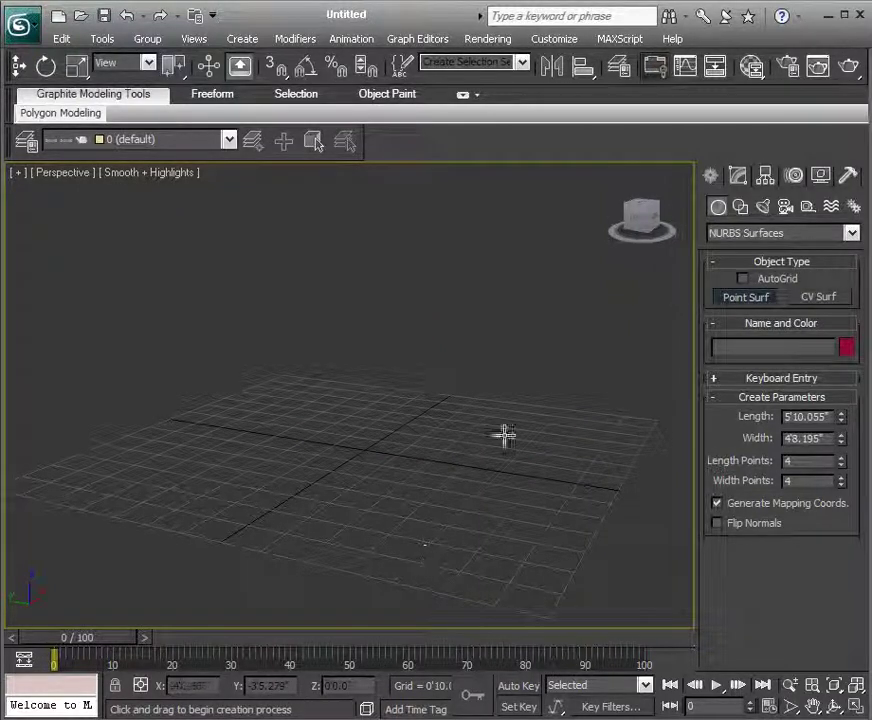
Step: Maximize the Left view centred on the grid's origin and activate the NURBS CV Curve tool
{"action": "key", "text": "alt"}
{"action": "key", "text": "alt+w"}
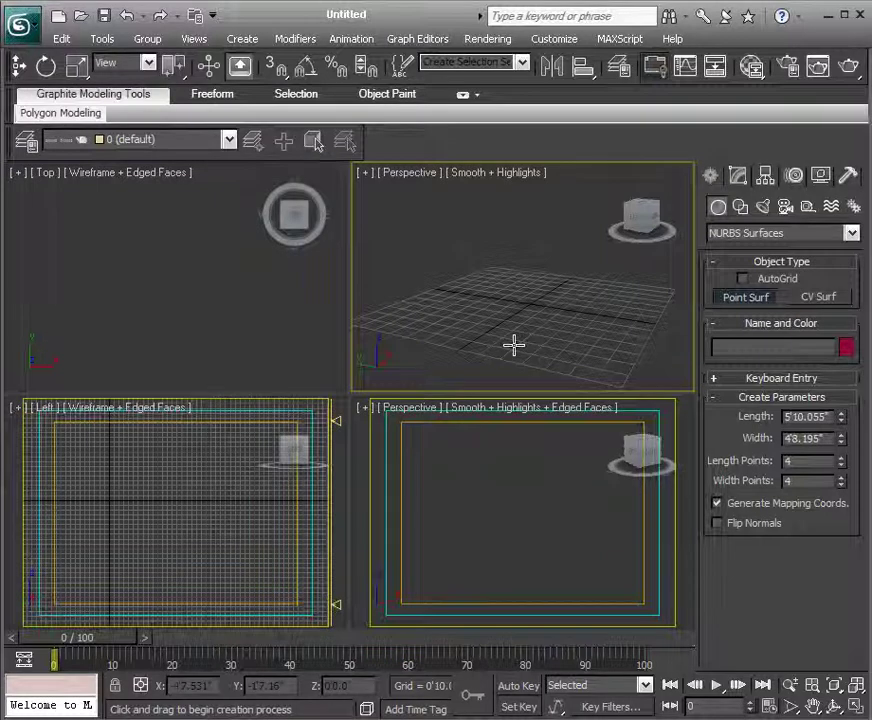
{"action": "key", "text": "alt+w"}
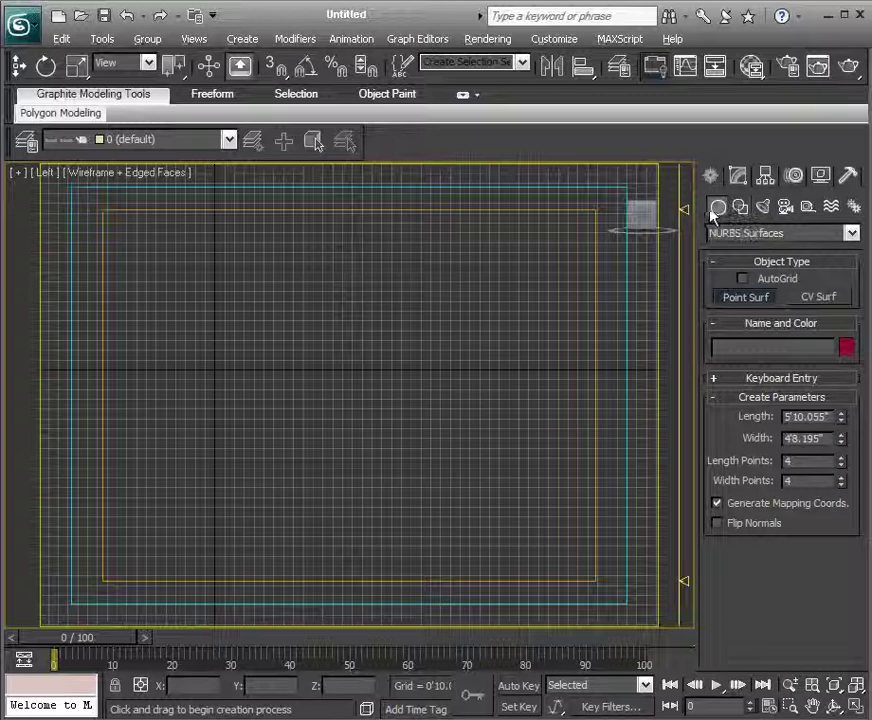
{"action": "left_click", "coordinate": [740, 207]}
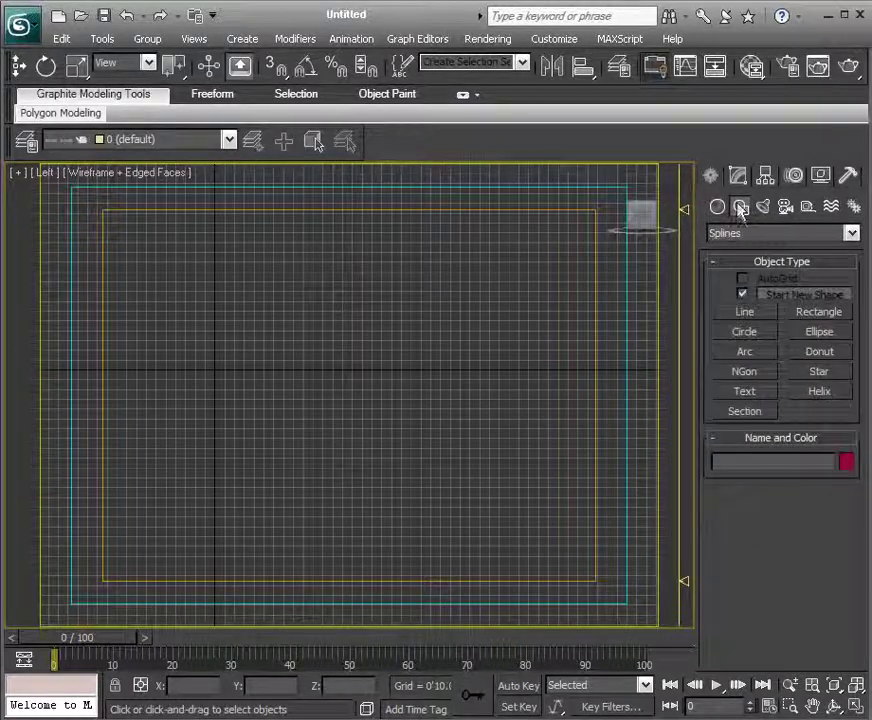
{"action": "left_click", "coordinate": [741, 233]}
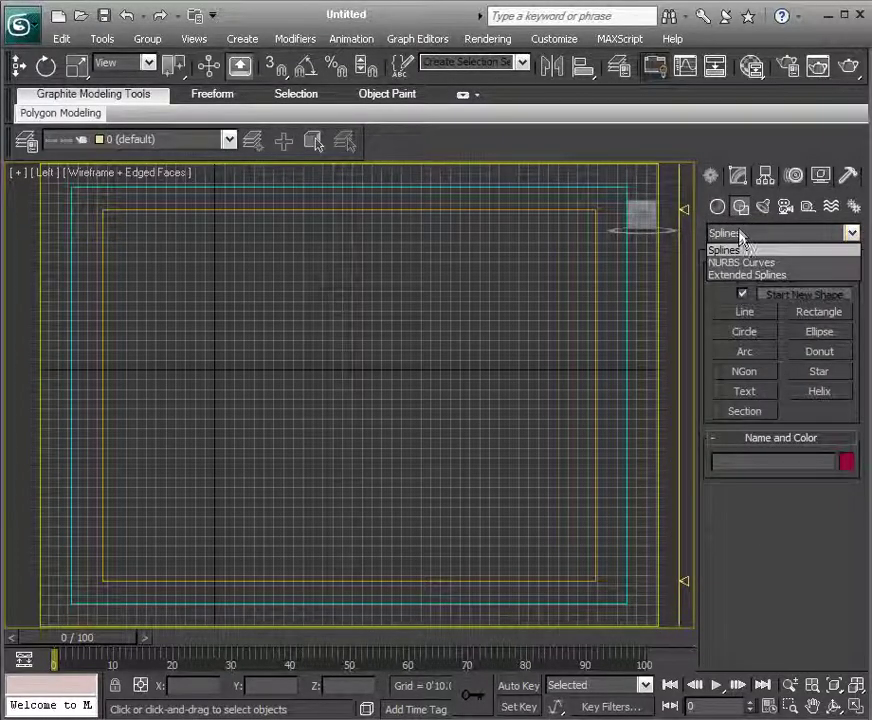
{"action": "left_click", "coordinate": [741, 263]}
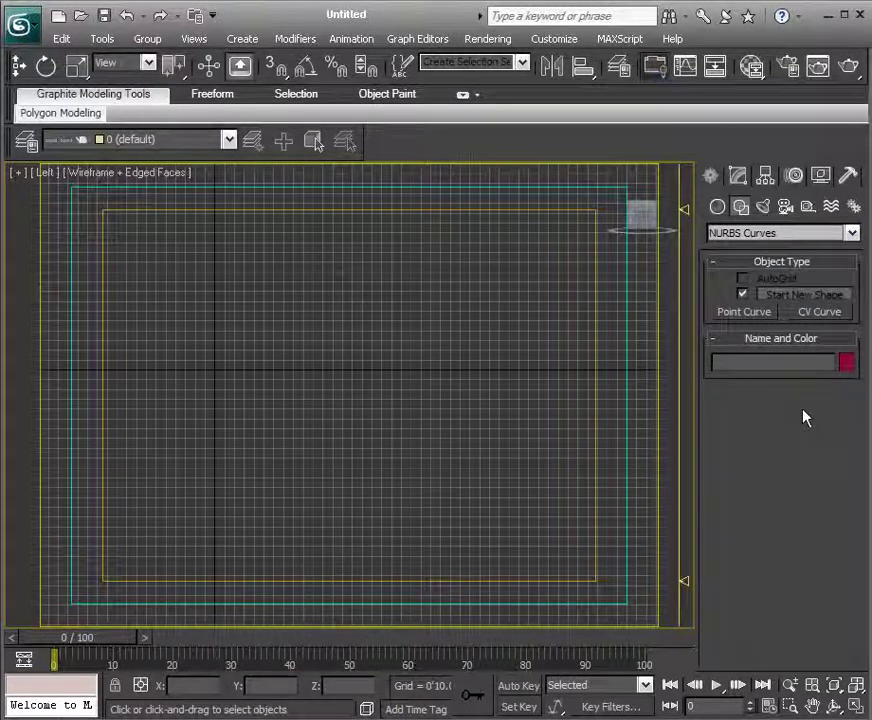
{"action": "left_click", "coordinate": [805, 313]}
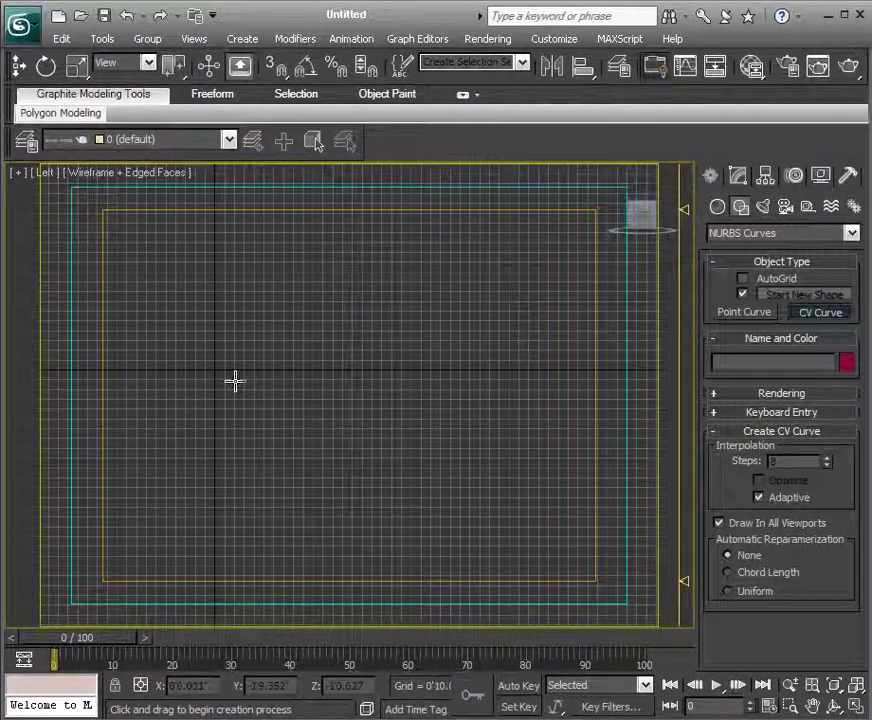
{"action": "middle_click_drag", "start_coordinate": [257, 378], "coordinate": [370, 420], "text": "alt"}
{"action": "left_click", "coordinate": [68, 174]}
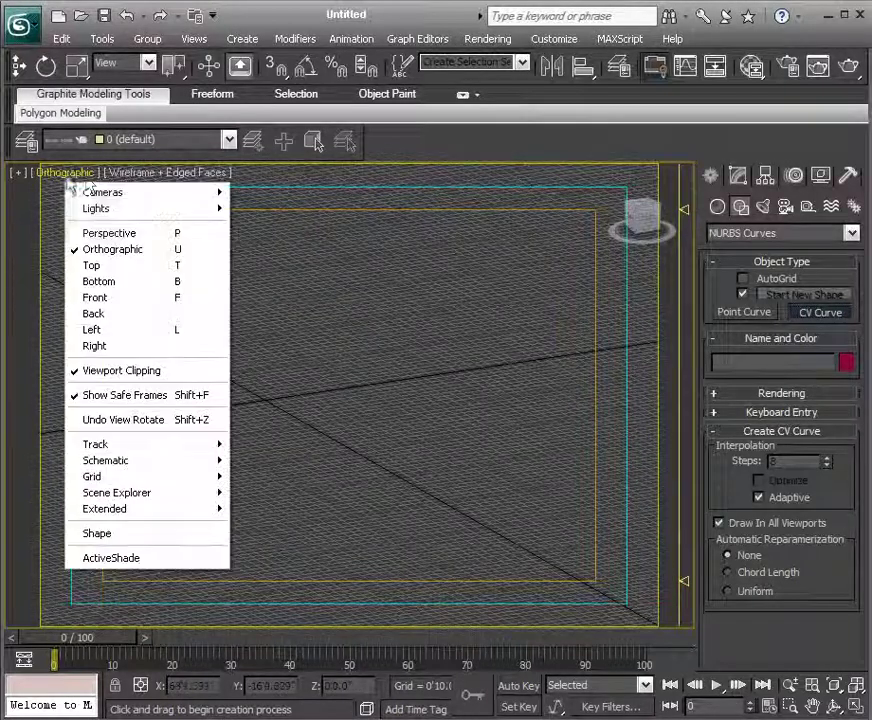
{"action": "left_click", "coordinate": [104, 330]}
{"action": "middle_click_drag", "start_coordinate": [374, 310], "coordinate": [380, 401]}
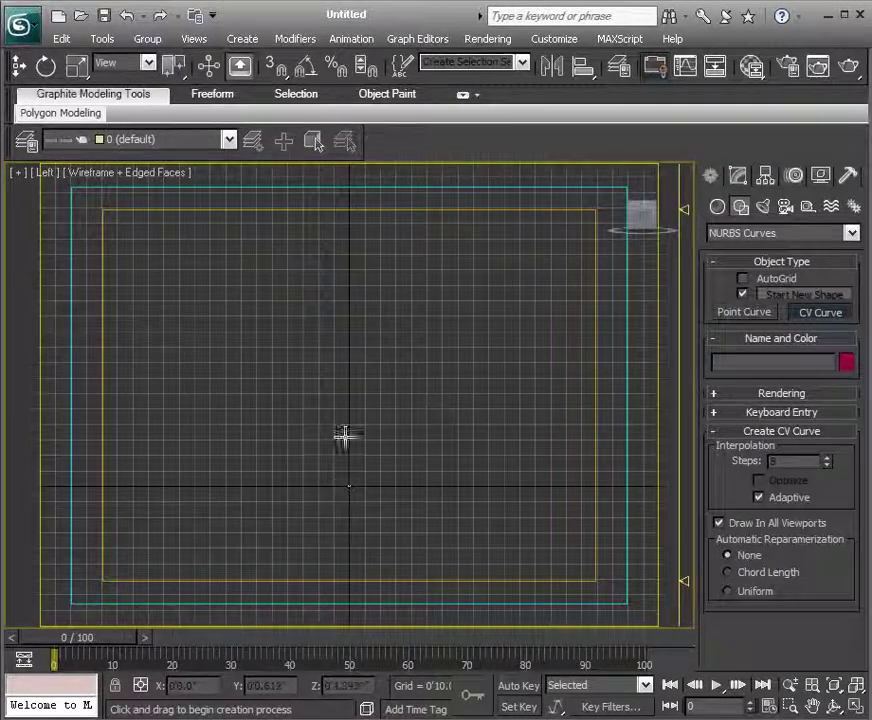
Step: Draw an open, arch-shaped CV curve with seven control vertices above the origin, roughly symmetrical about the vertical axis
{"action": "left_click", "coordinate": [283, 309]}
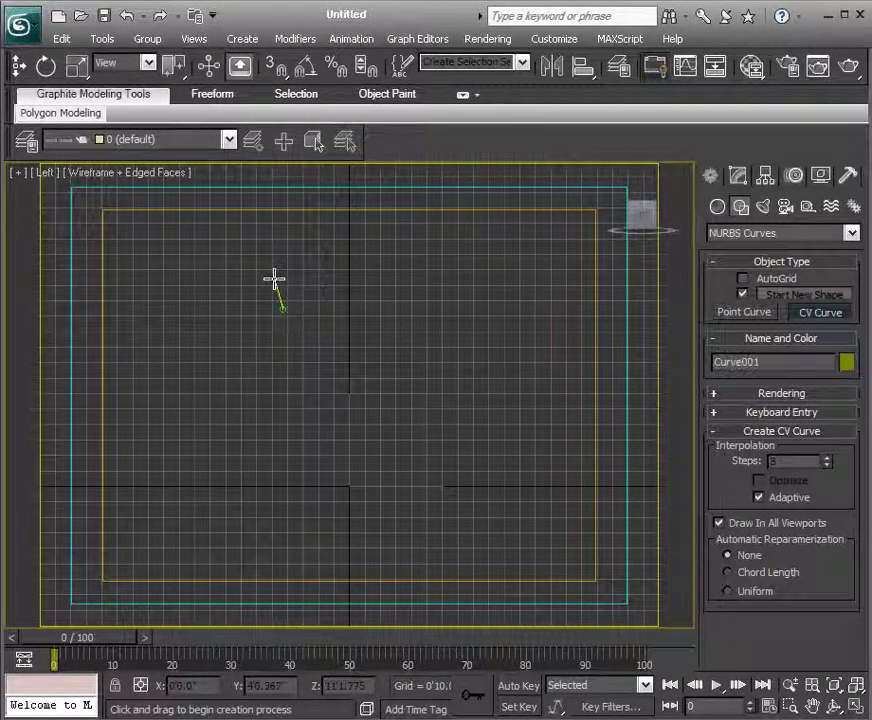
{"action": "left_click", "coordinate": [274, 280]}
{"action": "left_click", "coordinate": [297, 265]}
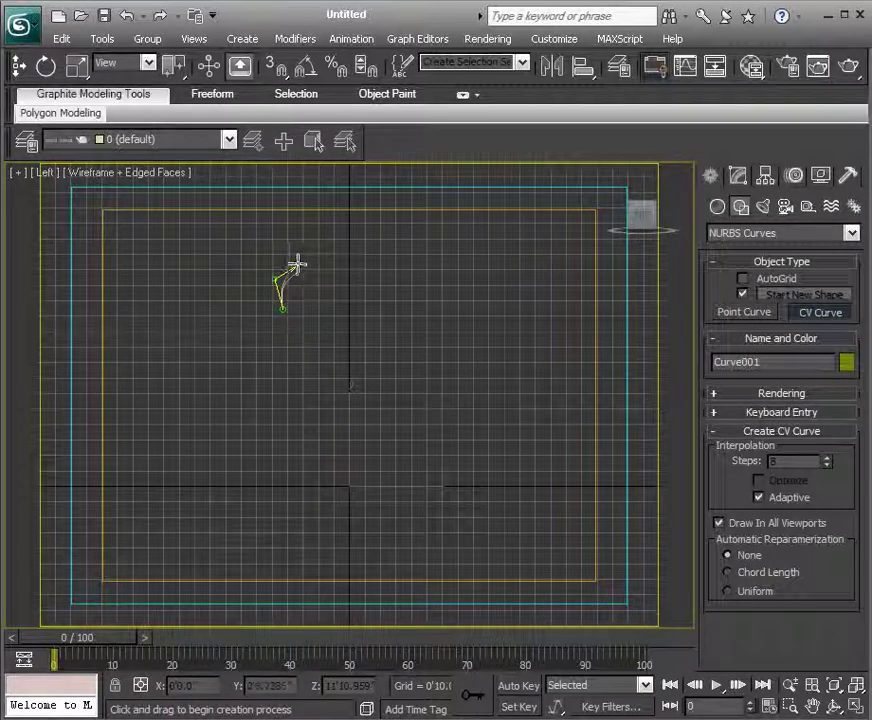
{"action": "left_click", "coordinate": [350, 264]}
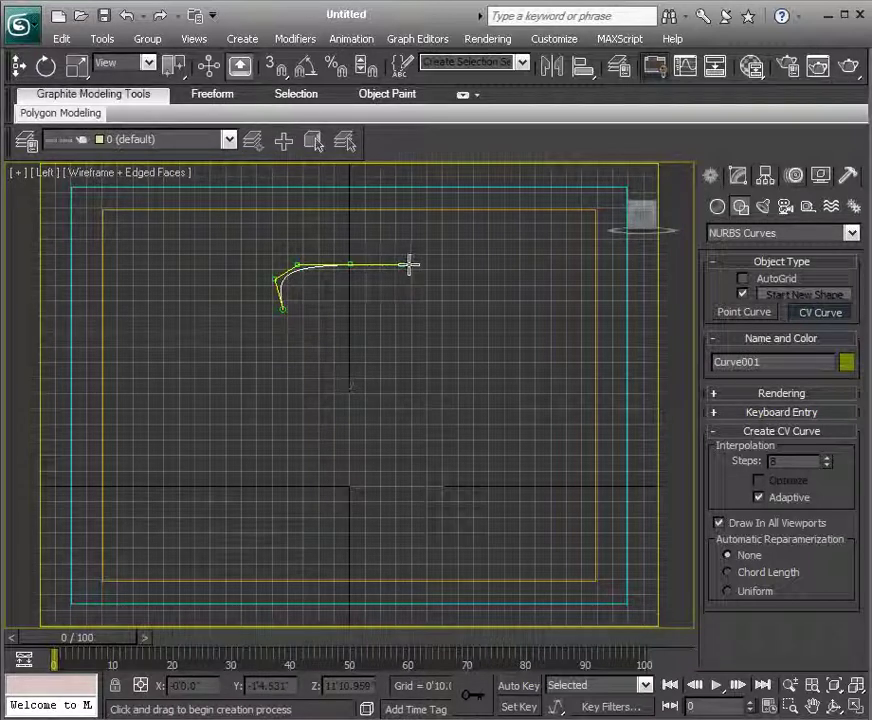
{"action": "left_click", "coordinate": [415, 264]}
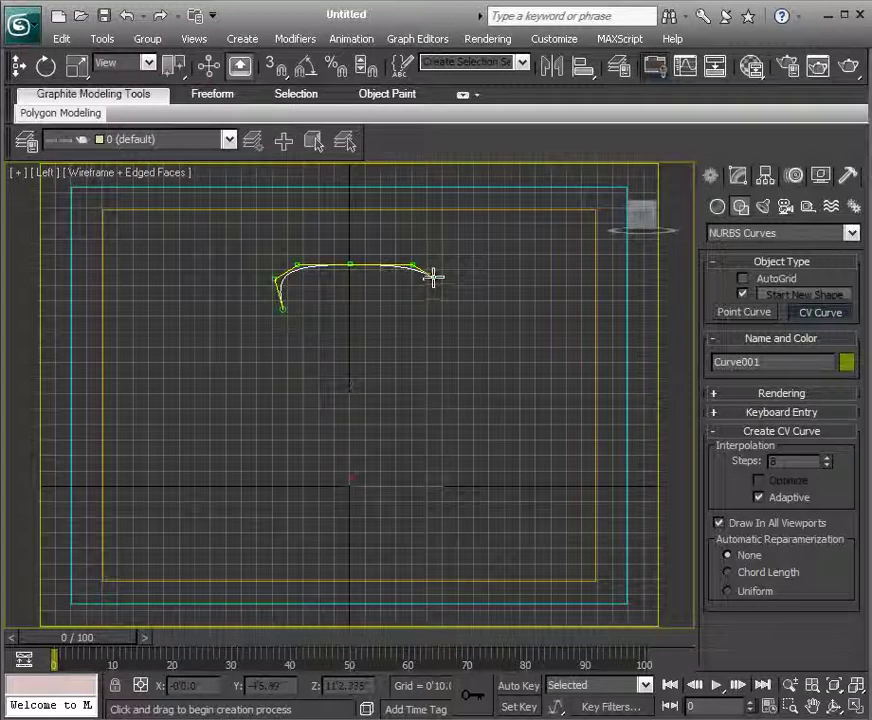
{"action": "left_click", "coordinate": [428, 305]}
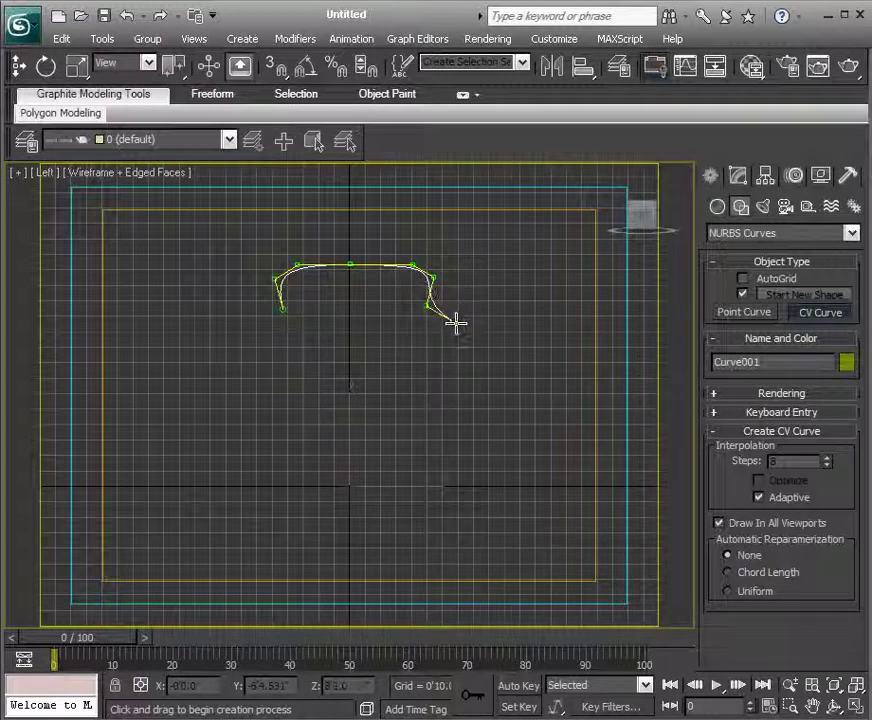
{"action": "right_click", "coordinate": [490, 318]}
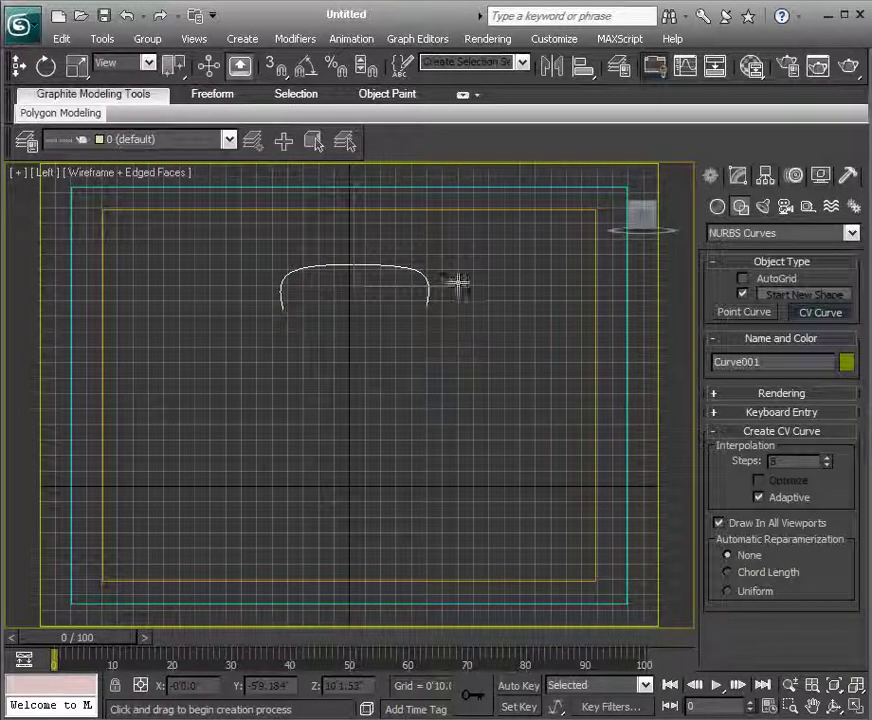
Step: Open the arch curve for modification and enter its Curve CV sub-object level
{"action": "scroll", "coordinate": [475, 289], "scroll_direction": "up", "scroll_amount": 2}
{"action": "left_click", "coordinate": [743, 185]}
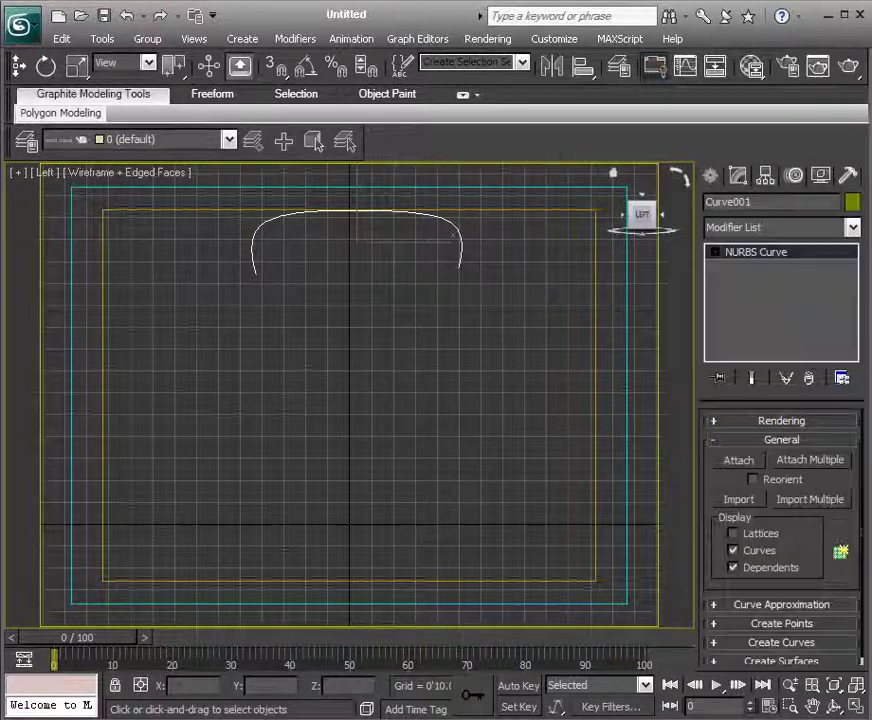
{"action": "middle_click_drag", "start_coordinate": [457, 315], "coordinate": [456, 365]}
{"action": "scroll", "coordinate": [457, 365], "scroll_direction": "up", "scroll_amount": 2}
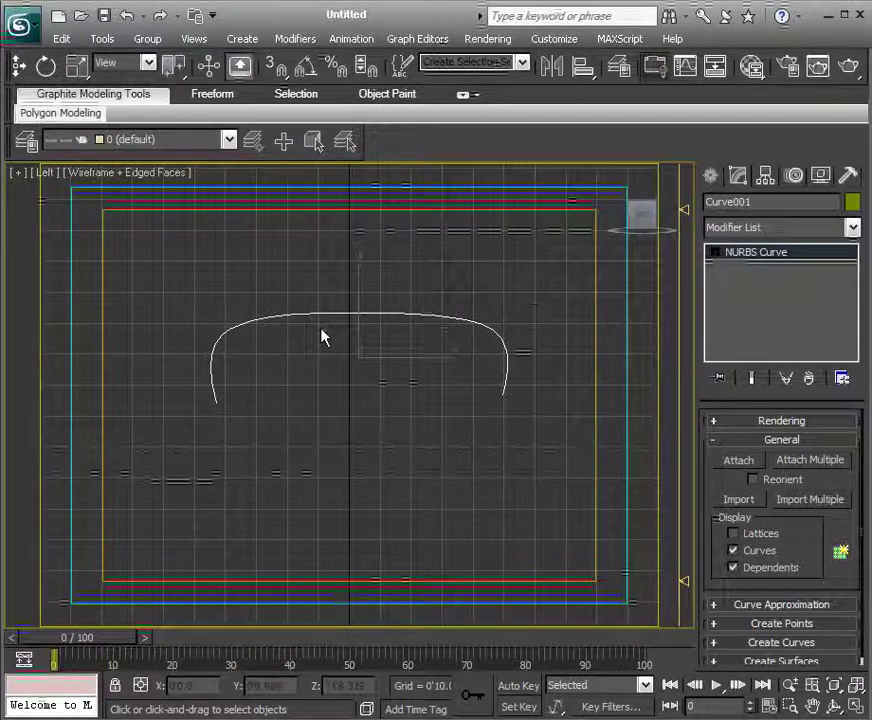
{"action": "left_click", "coordinate": [713, 253]}
{"action": "left_click", "coordinate": [760, 270]}
{"action": "left_click", "coordinate": [757, 283]}
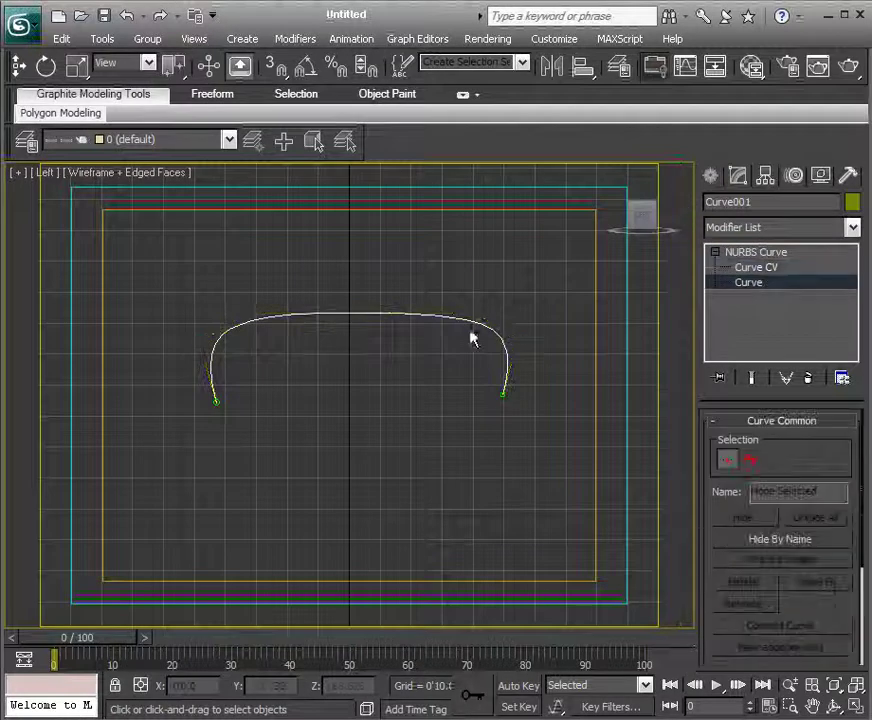
{"action": "left_click", "coordinate": [470, 321]}
{"action": "left_click", "coordinate": [756, 267]}
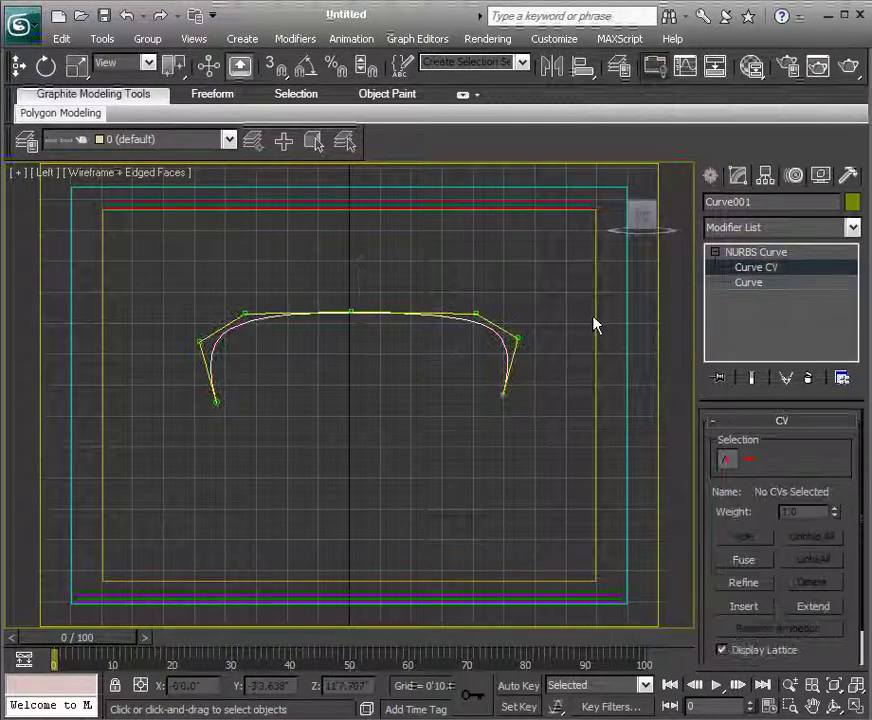
Step: Move the arch's right end control vertex and the corner vertex above it slightly to even out the right side
{"action": "left_click", "coordinate": [506, 396]}
{"action": "left_click", "coordinate": [508, 343]}
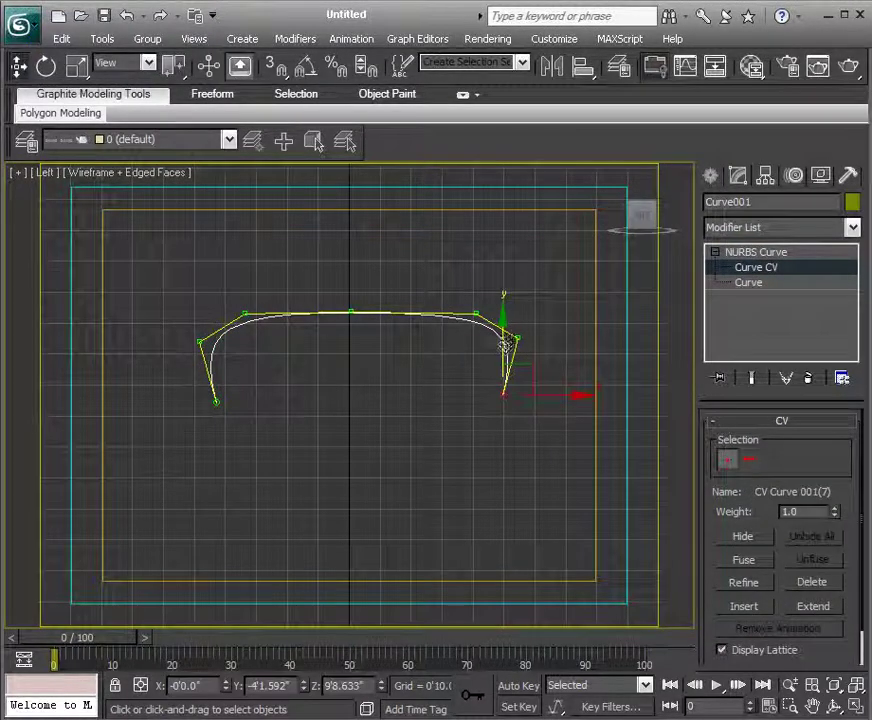
{"action": "left_click_drag", "start_coordinate": [506, 347], "coordinate": [536, 343]}
{"action": "left_click", "coordinate": [517, 340]}
{"action": "left_click_drag", "start_coordinate": [517, 305], "coordinate": [517, 308]}
Step: Shift the three right-hand control vertices inward together to make the arch symmetrical about the vertical axis
{"action": "left_click_drag", "start_coordinate": [453, 284], "coordinate": [541, 422]}
{"action": "left_click_drag", "start_coordinate": [563, 360], "coordinate": [550, 360]}
{"action": "left_click", "coordinate": [325, 298]}
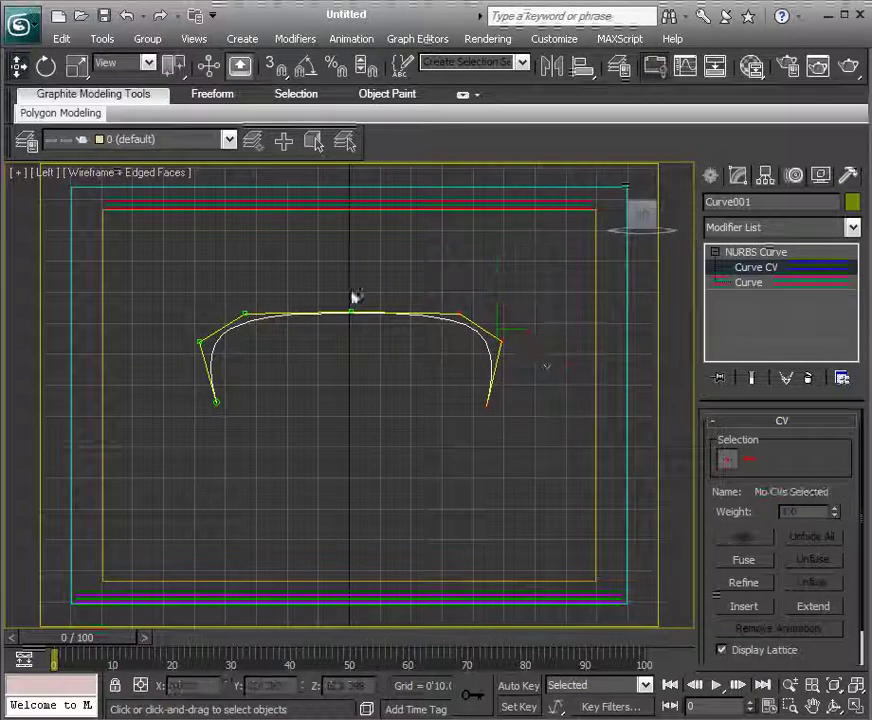
{"action": "left_click_drag", "start_coordinate": [193, 418], "coordinate": [255, 303]}
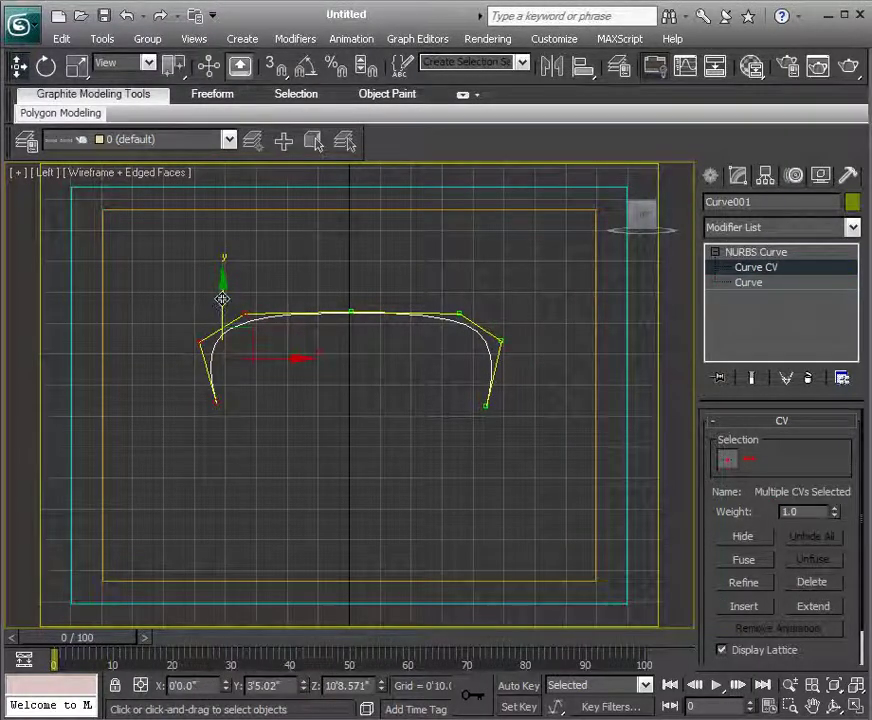
{"action": "left_click", "coordinate": [494, 288]}
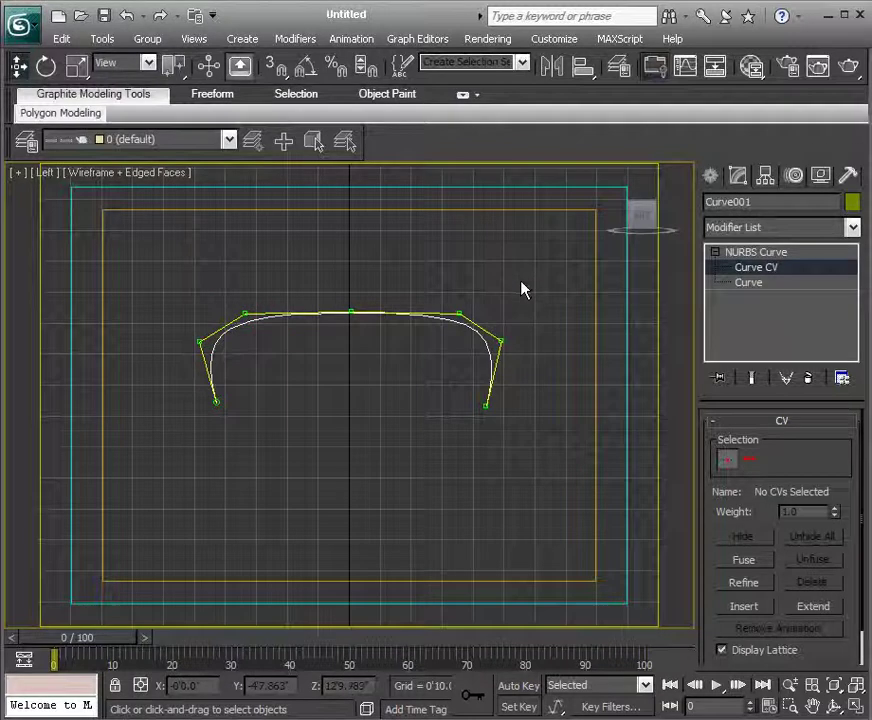
{"action": "key", "text": "alt+w"}
Step: Show the Perspective view maximized and return the arch curve from Curve CV to its top NURBS Curve level
{"action": "key", "text": "alt+w"}
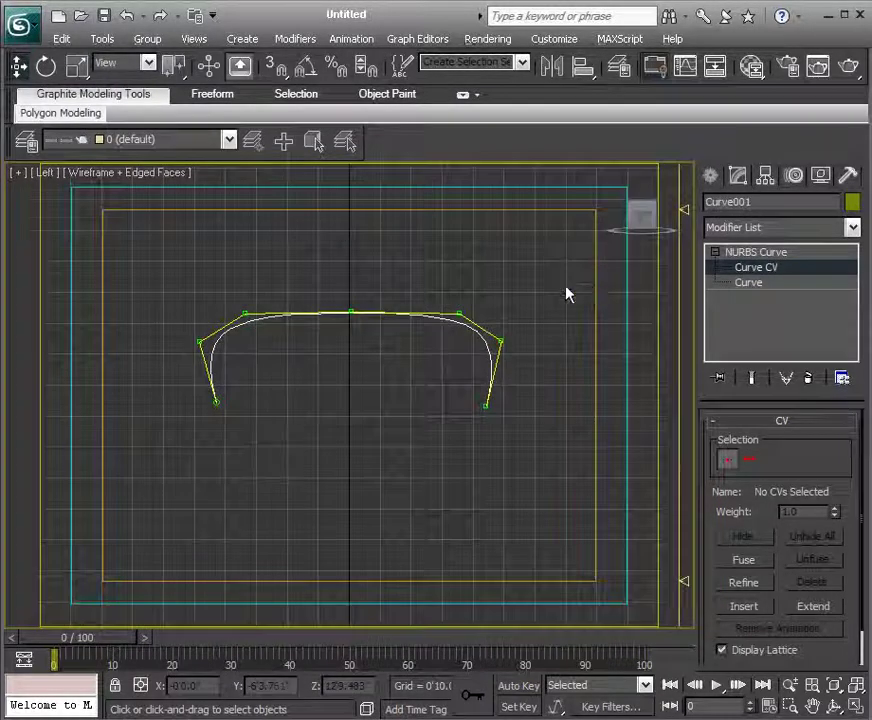
{"action": "key", "text": "alt+w"}
{"action": "left_click", "coordinate": [561, 287]}
{"action": "key", "text": "alt+w"}
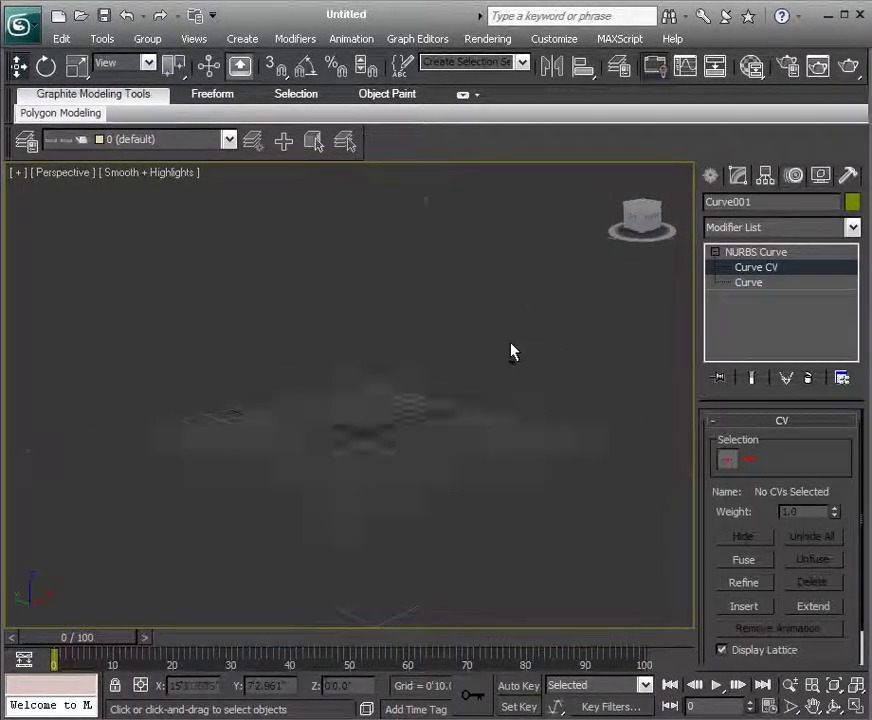
{"action": "scroll", "coordinate": [530, 351], "scroll_direction": "down", "scroll_amount": 5}
{"action": "middle_click_drag", "start_coordinate": [504, 321], "coordinate": [510, 378], "text": "alt"}
{"action": "left_click", "coordinate": [743, 259]}
{"action": "middle_click_drag", "start_coordinate": [540, 340], "coordinate": [475, 350], "text": "alt"}
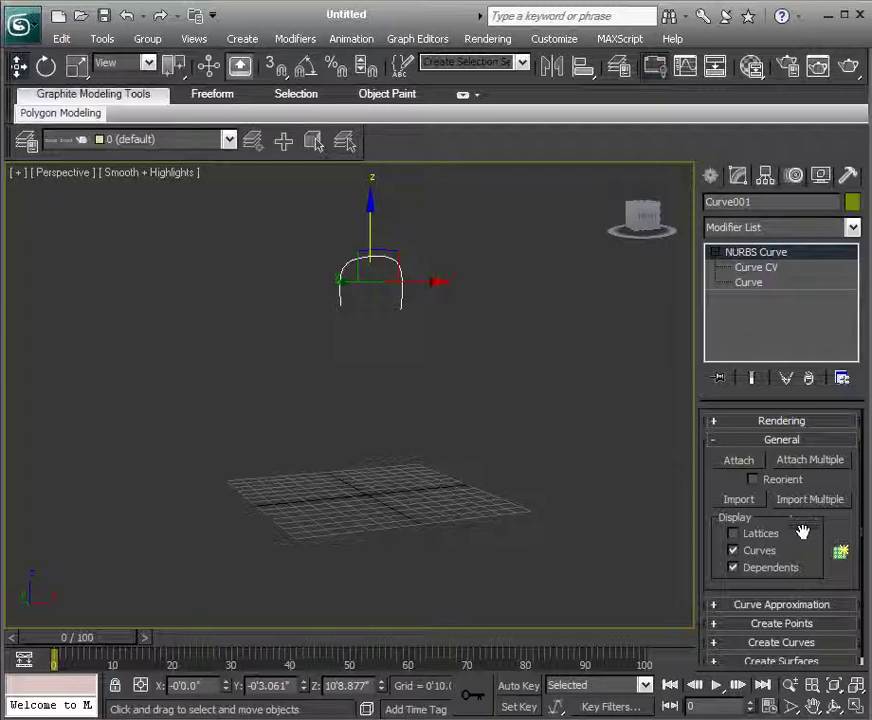
Step: Expand the curve's surface creation options, open the NURBS creation toolbox and place it beside the arch in the viewport
{"action": "left_click_drag", "start_coordinate": [810, 560], "coordinate": [805, 487]}
{"action": "left_click", "coordinate": [790, 654]}
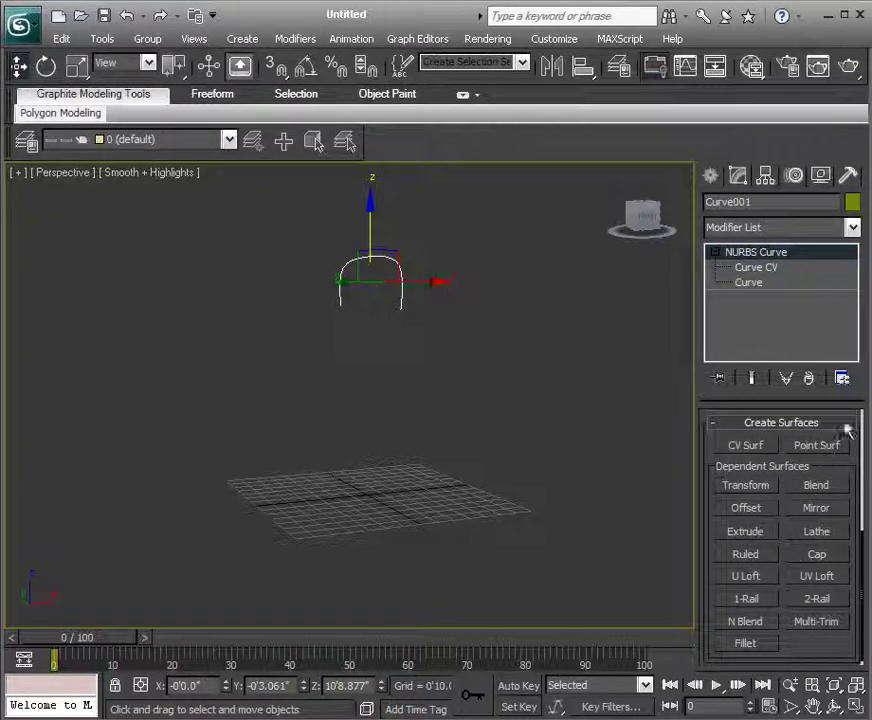
{"action": "left_click_drag", "start_coordinate": [851, 428], "coordinate": [853, 627]}
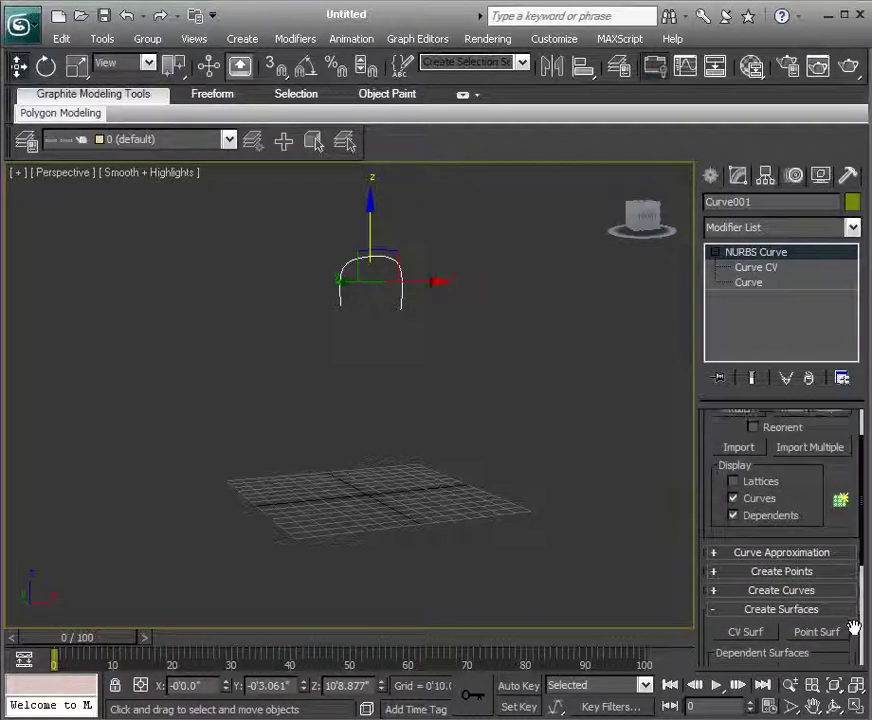
{"action": "left_click", "coordinate": [843, 502]}
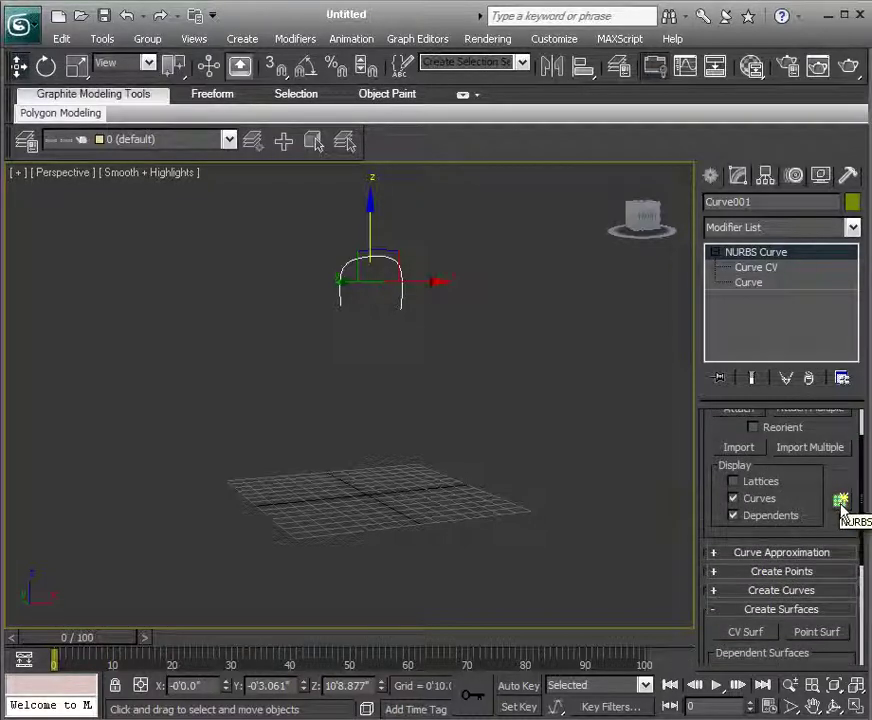
{"action": "left_click_drag", "start_coordinate": [68, 10], "coordinate": [609, 327]}
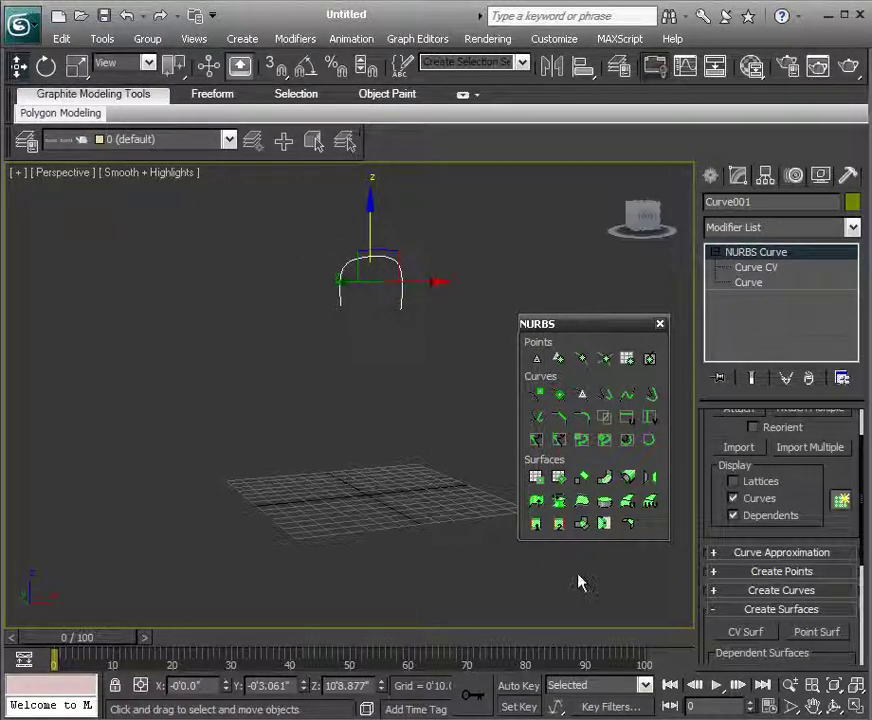
Step: Create a lathe surface from the arch curve with a full 360-degree sweep
{"action": "left_click", "coordinate": [559, 502]}
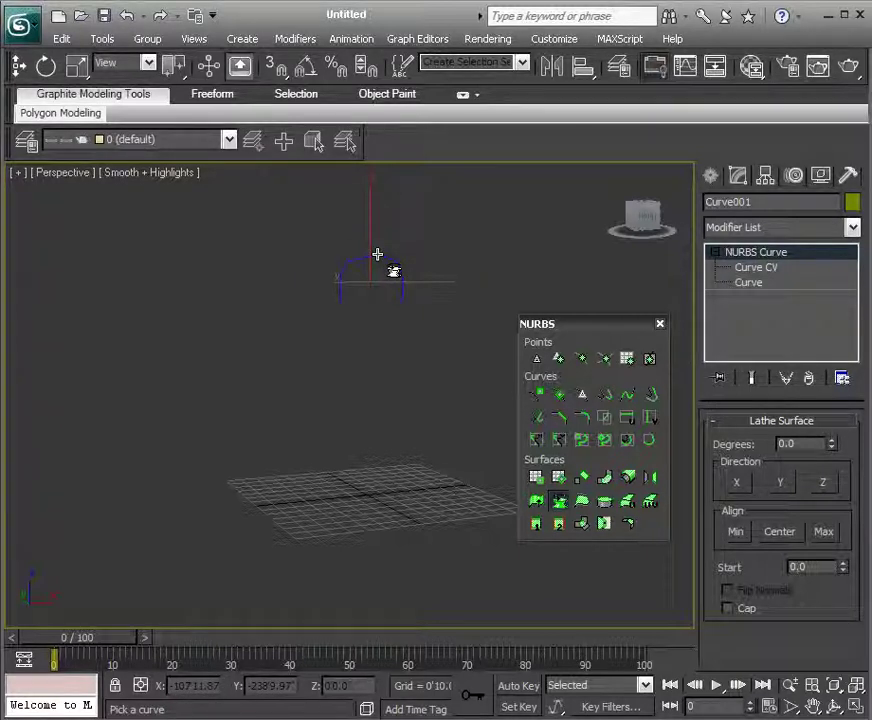
{"action": "left_click", "coordinate": [377, 254]}
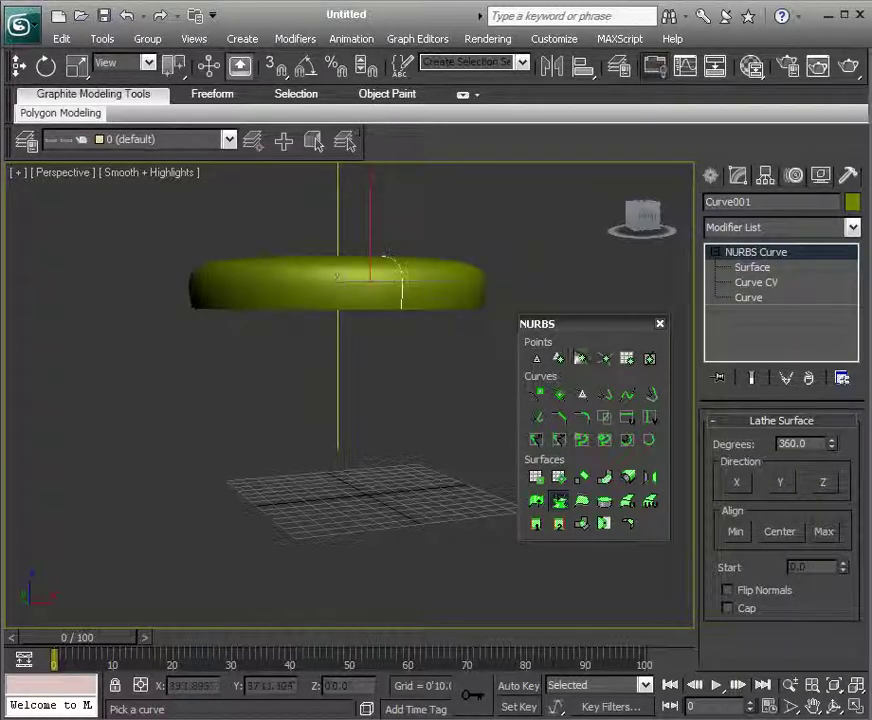
{"action": "middle_click_drag", "start_coordinate": [425, 355], "coordinate": [356, 430], "text": "alt"}
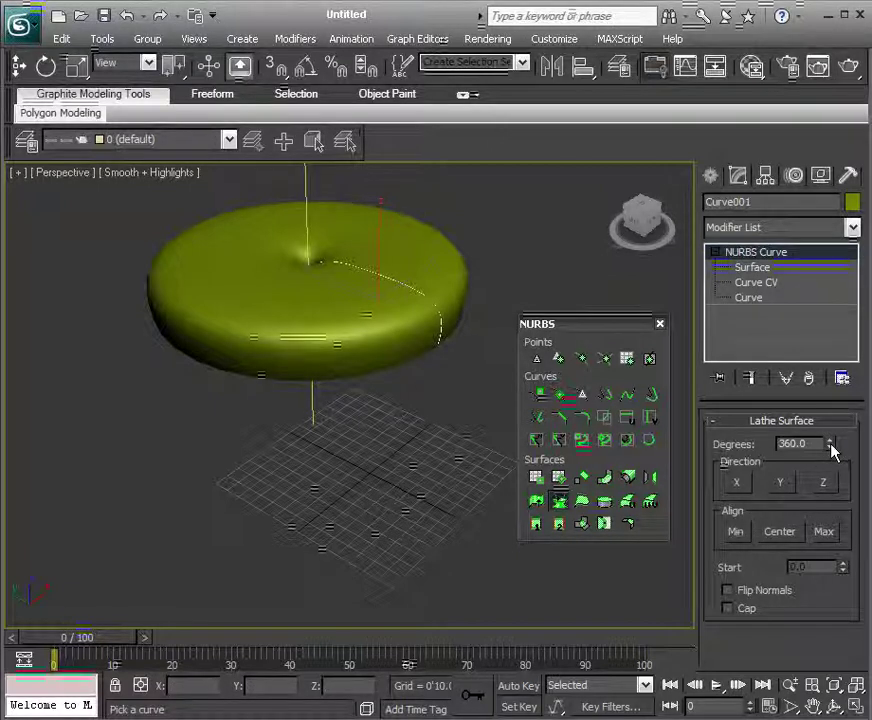
{"action": "left_click_drag", "start_coordinate": [828, 444], "coordinate": [830, 448]}
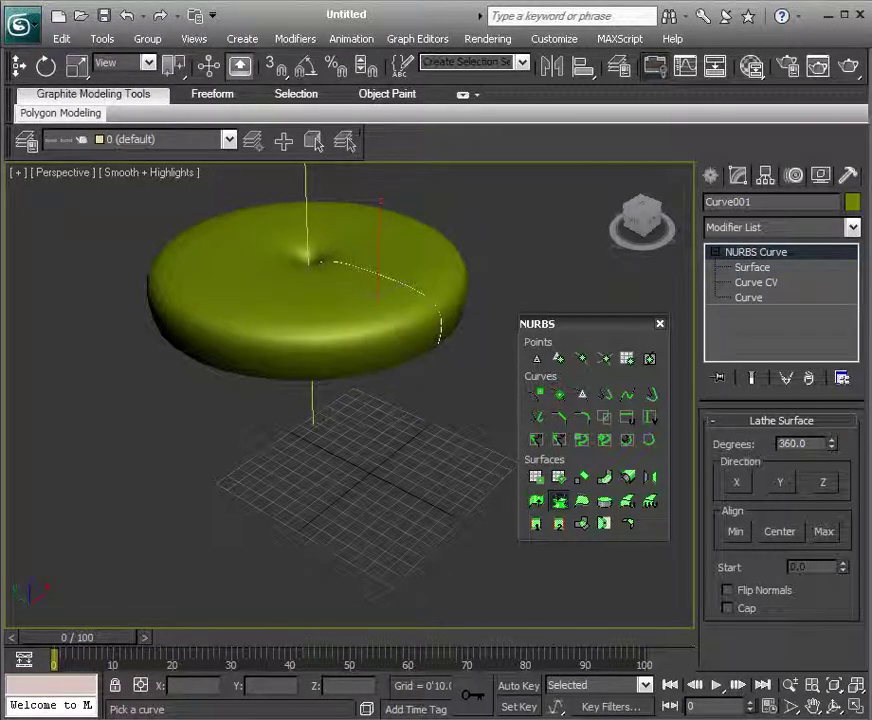
Step: Compare the X and Z lathe directions, settle on X and finish the Create Lathe Surface command
{"action": "left_click", "coordinate": [742, 484]}
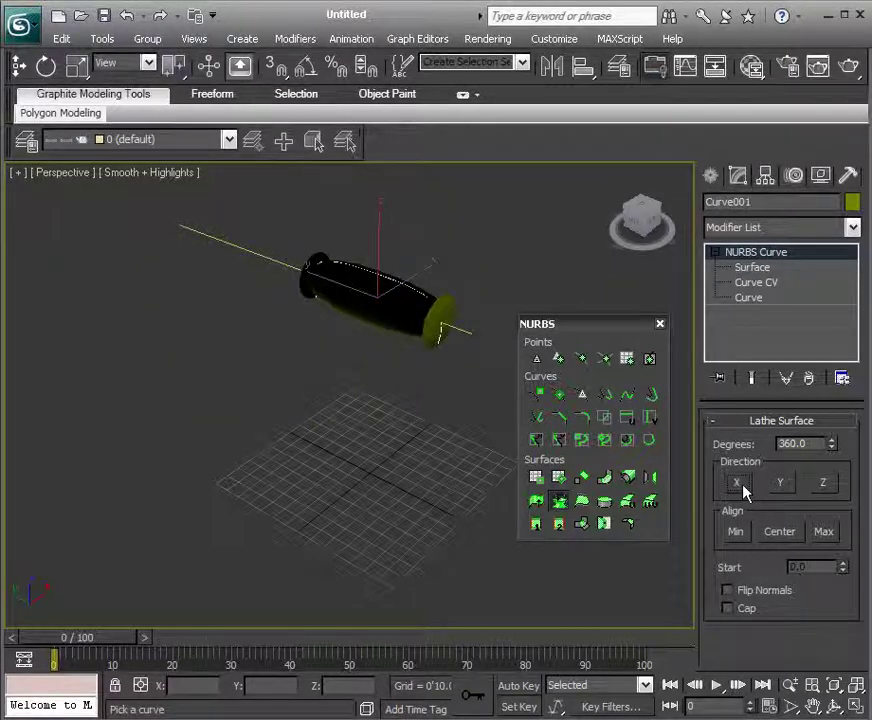
{"action": "left_click", "coordinate": [824, 486]}
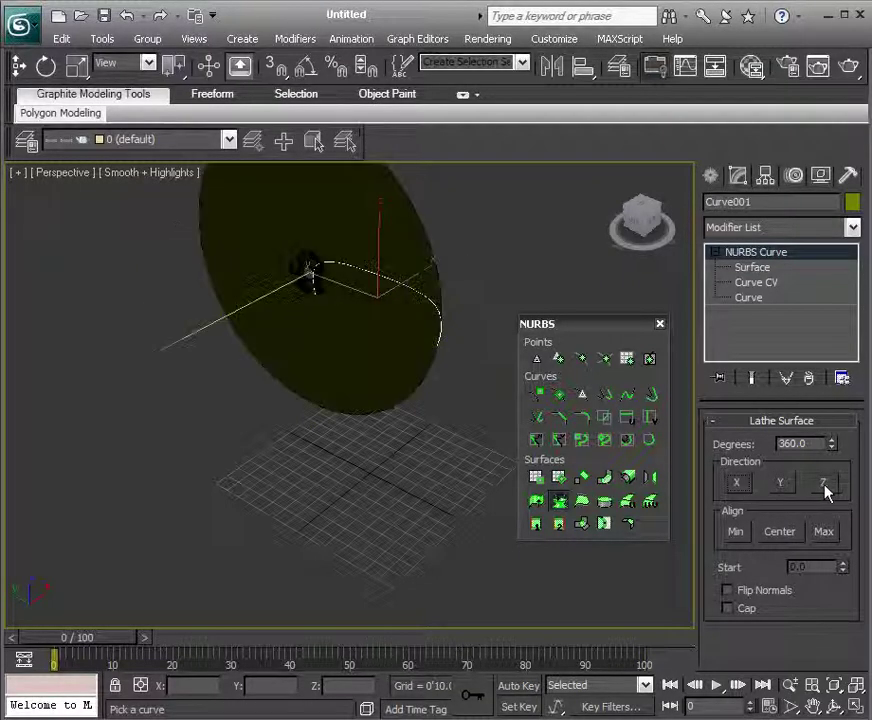
{"action": "left_click", "coordinate": [740, 484]}
{"action": "middle_click_drag", "start_coordinate": [463, 385], "coordinate": [372, 300], "text": "alt"}
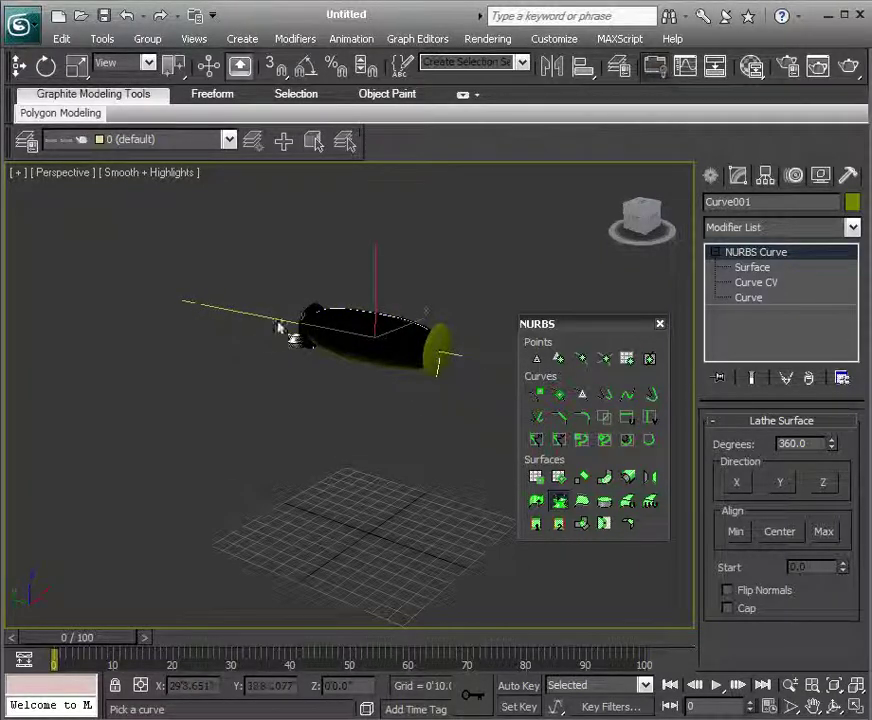
{"action": "middle_click_drag", "start_coordinate": [309, 341], "coordinate": [279, 326], "text": "alt"}
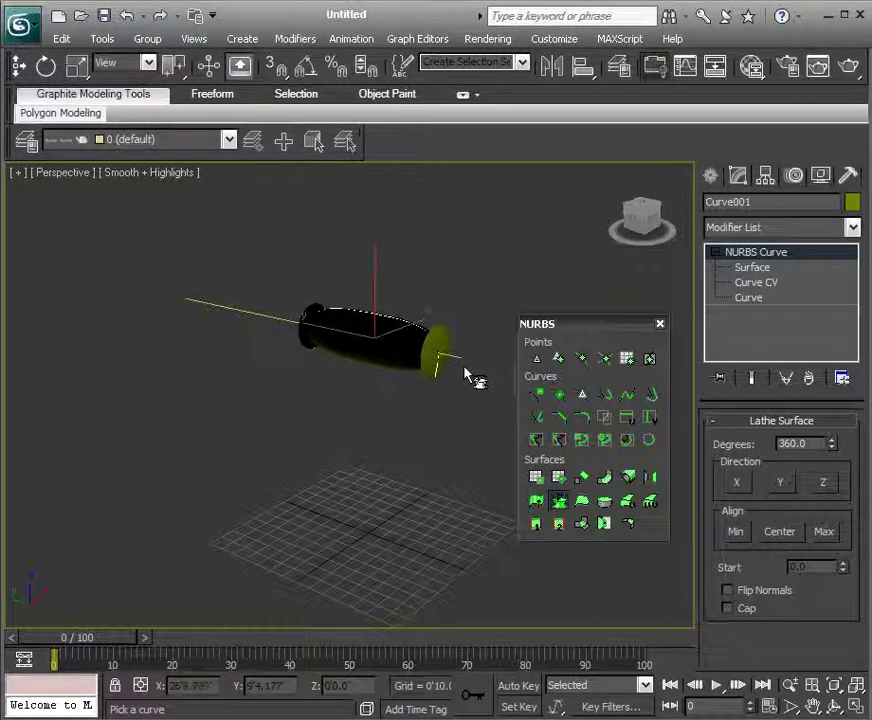
{"action": "middle_click_drag", "start_coordinate": [503, 376], "coordinate": [526, 383], "text": "alt"}
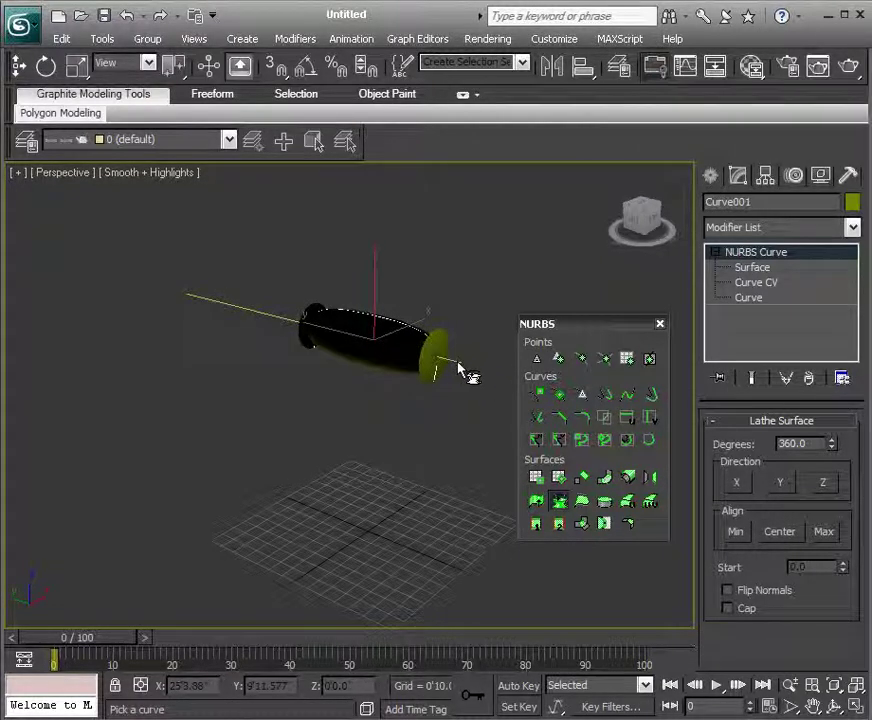
{"action": "right_click", "coordinate": [330, 342]}
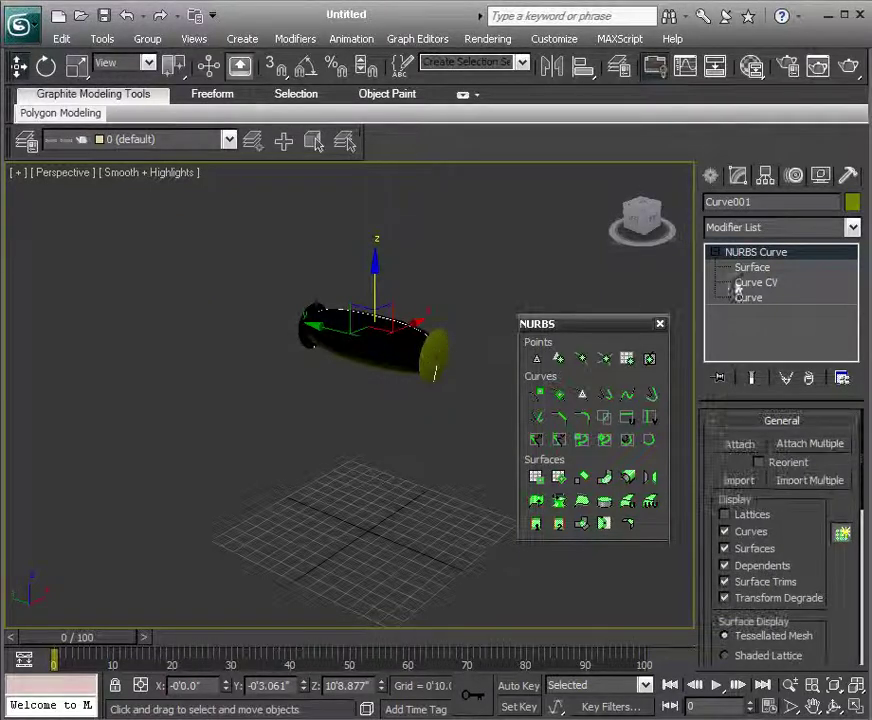
Step: Select the lathe surface at Surface level and lower its axis to about Z -0'0.734" to form a large ring
{"action": "left_click", "coordinate": [745, 268]}
{"action": "left_click", "coordinate": [440, 352]}
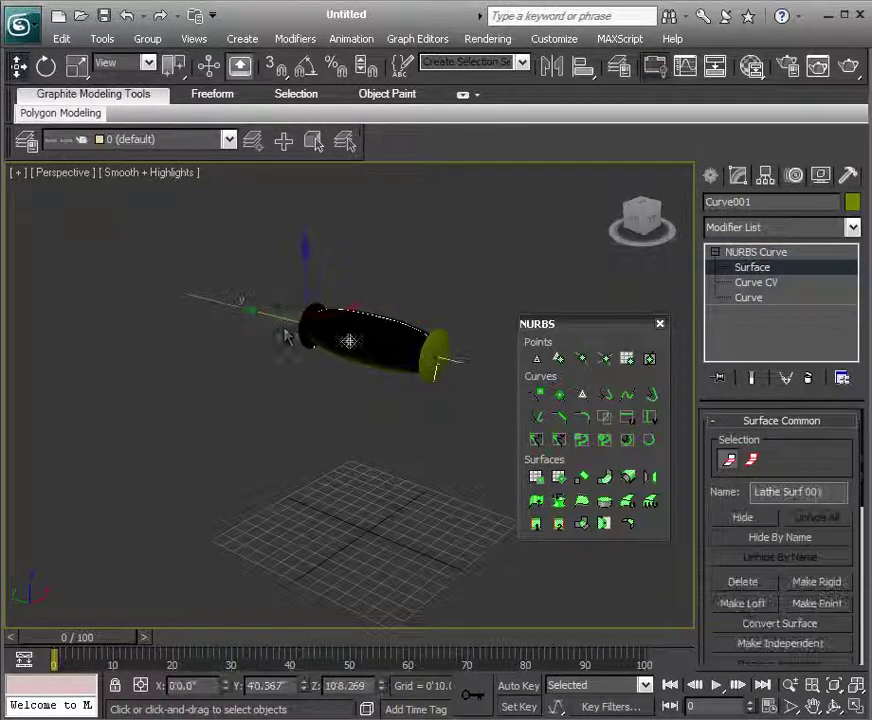
{"action": "mouse_move", "coordinate": [240, 308]}
{"action": "left_mouse_down"}
{"action": "mouse_move", "coordinate": [245, 335]}
{"action": "mouse_move", "coordinate": [233, 305]}
{"action": "mouse_move", "coordinate": [235, 342]}
{"action": "left_mouse_up"}
{"action": "mouse_move", "coordinate": [388, 388]}
{"action": "middle_mouse_down", "text": "alt"}
{"action": "mouse_move", "coordinate": [432, 384]}
{"action": "mouse_move", "coordinate": [446, 364]}
{"action": "middle_mouse_up", "text": "alt"}
{"action": "left_click_drag", "start_coordinate": [418, 342], "coordinate": [415, 376]}
{"action": "left_click_drag", "start_coordinate": [315, 269], "coordinate": [315, 291]}
{"action": "left_click_drag", "start_coordinate": [363, 355], "coordinate": [265, 477]}
{"action": "left_click_drag", "start_coordinate": [264, 521], "coordinate": [263, 526]}
{"action": "mouse_move", "coordinate": [420, 459]}
{"action": "middle_mouse_down", "text": "alt"}
{"action": "mouse_move", "coordinate": [349, 447]}
{"action": "mouse_move", "coordinate": [366, 432]}
{"action": "mouse_move", "coordinate": [350, 452]}
{"action": "mouse_move", "coordinate": [385, 446]}
{"action": "mouse_move", "coordinate": [405, 487]}
{"action": "mouse_move", "coordinate": [444, 477]}
{"action": "mouse_move", "coordinate": [391, 376]}
{"action": "mouse_move", "coordinate": [385, 340]}
{"action": "middle_mouse_up", "text": "alt"}
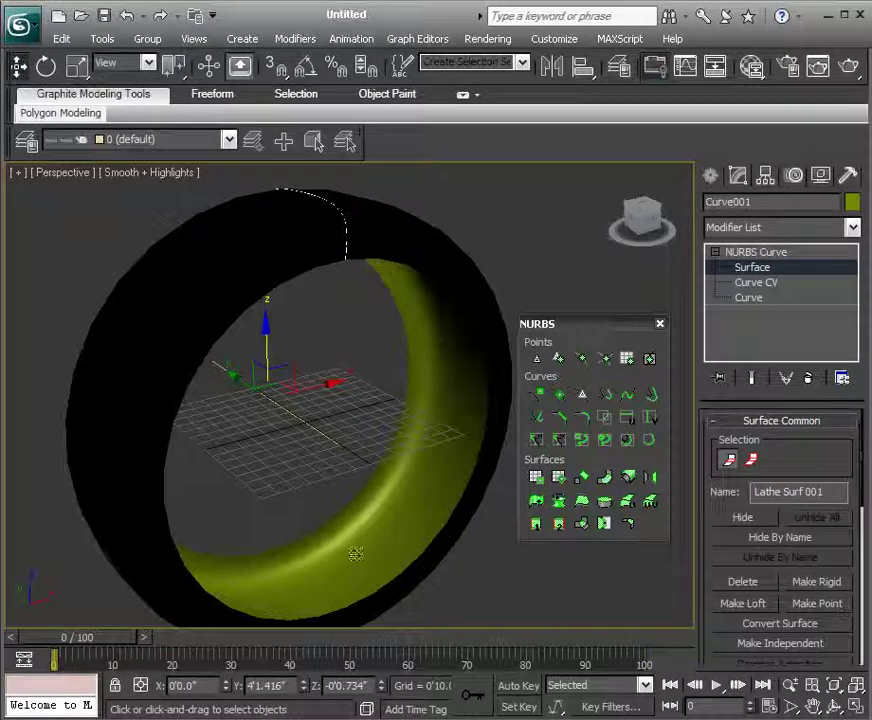
{"action": "mouse_move", "coordinate": [462, 432]}
{"action": "middle_mouse_down", "text": "alt"}
{"action": "mouse_move", "coordinate": [462, 423]}
{"action": "mouse_move", "coordinate": [462, 456]}
{"action": "middle_mouse_up", "text": "alt"}
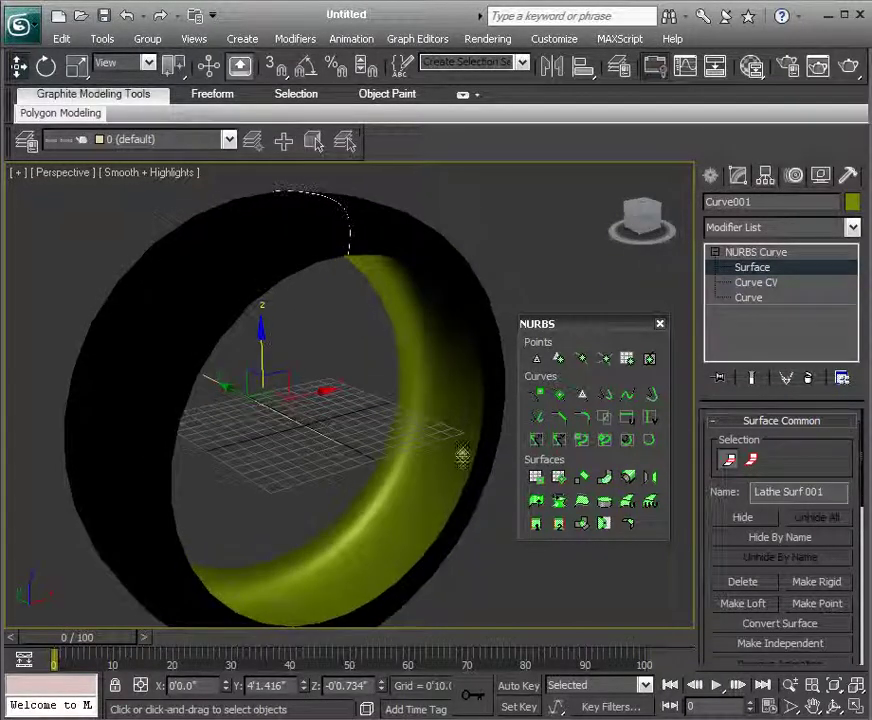
Step: Close the NURBS toolbox and enable Flip Normals for the lathe surface at Surface level
{"action": "left_click", "coordinate": [660, 324]}
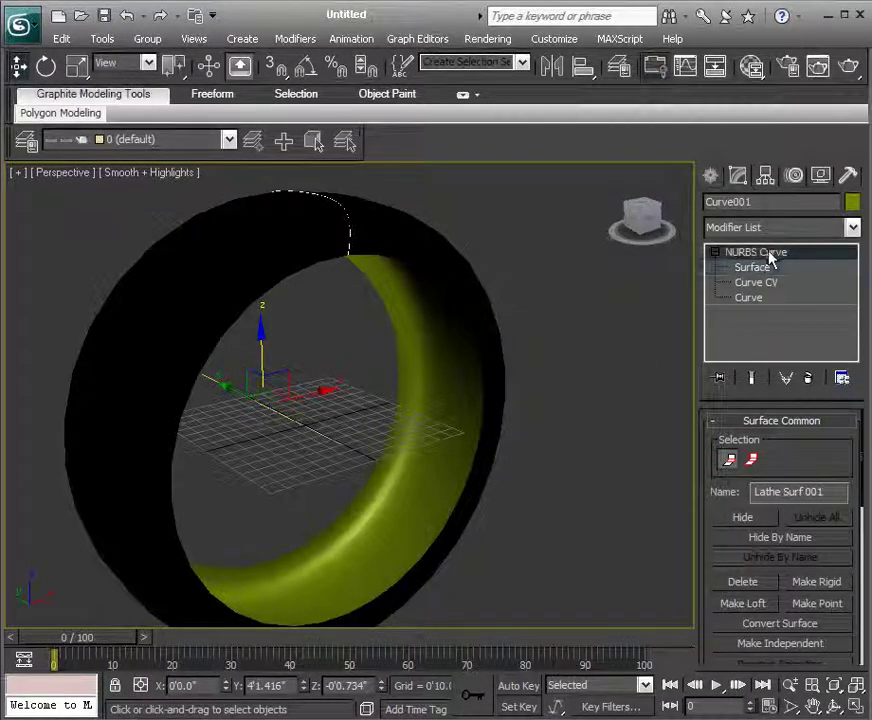
{"action": "left_click", "coordinate": [728, 252]}
{"action": "left_click_drag", "start_coordinate": [811, 531], "coordinate": [811, 410]}
{"action": "scroll", "coordinate": [811, 445], "scroll_direction": "up", "scroll_amount": 3}
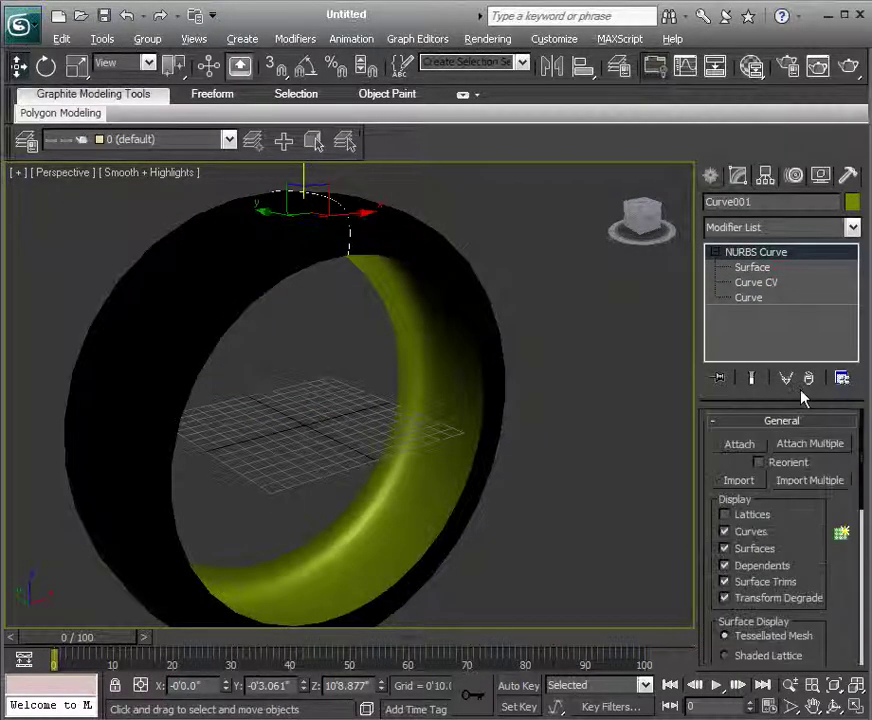
{"action": "left_click", "coordinate": [735, 267]}
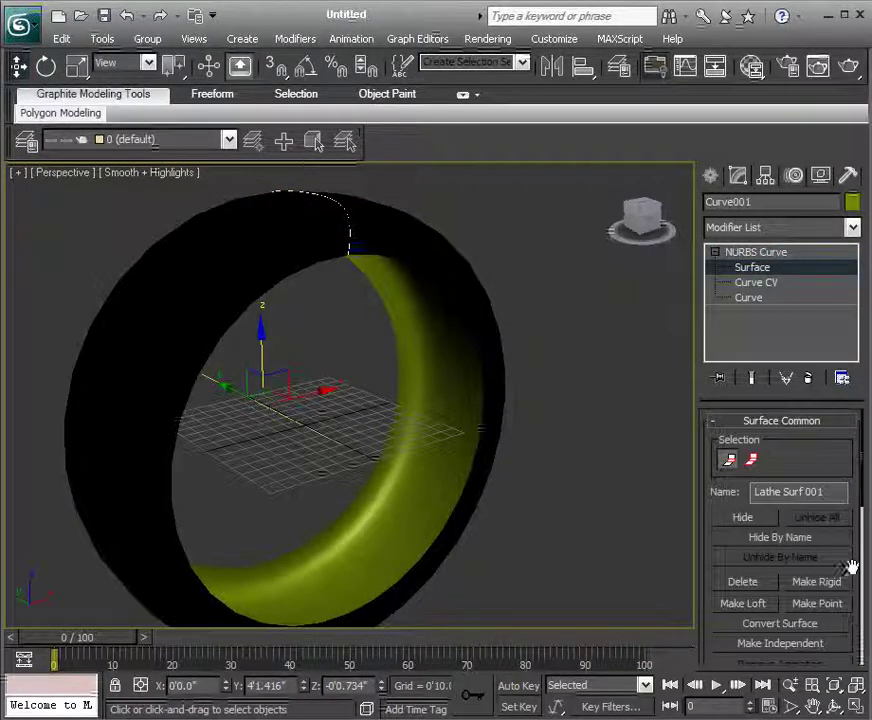
{"action": "left_click_drag", "start_coordinate": [851, 564], "coordinate": [846, 390]}
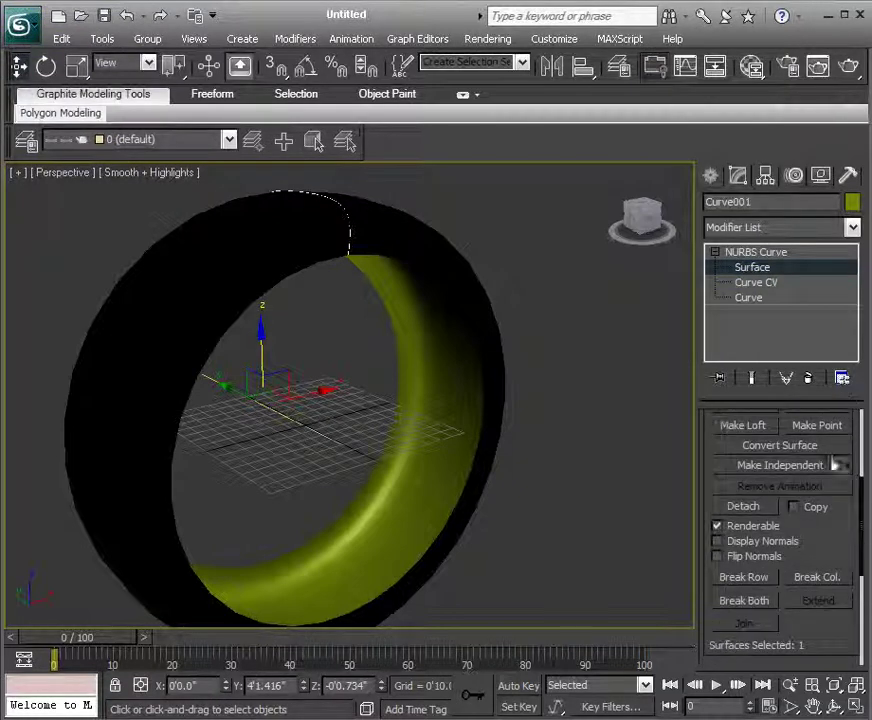
{"action": "left_click", "coordinate": [718, 557]}
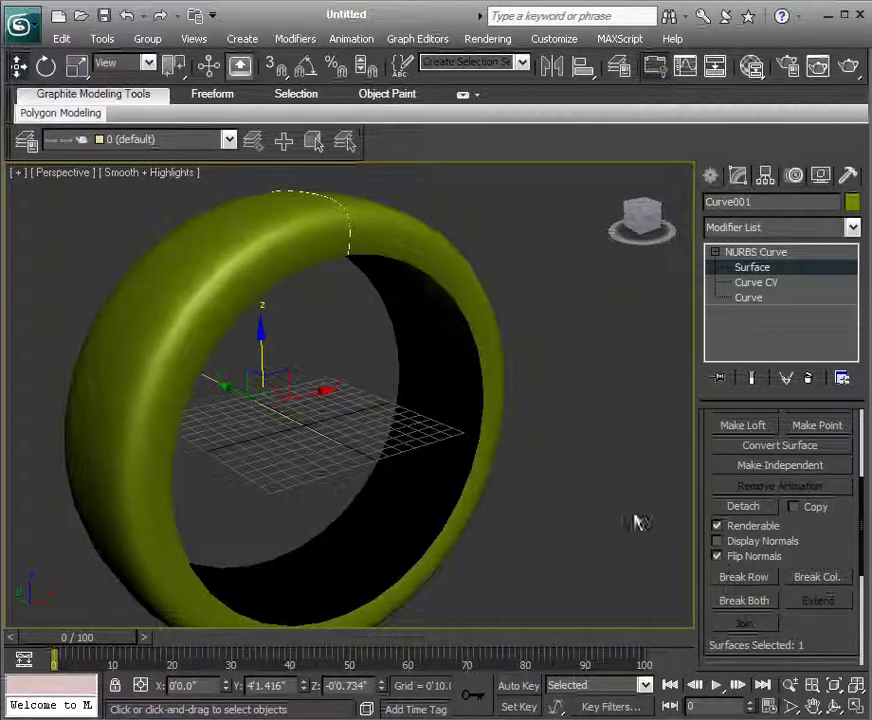
Step: Leave the Surface sub-object level, collapse the NURBS Curve sub-object list and deselect the ring
{"action": "middle_click_drag", "start_coordinate": [444, 385], "coordinate": [391, 395], "text": "alt"}
{"action": "middle_click_drag", "start_coordinate": [491, 447], "coordinate": [479, 487], "text": "alt"}
{"action": "middle_click_drag", "start_coordinate": [506, 341], "coordinate": [625, 463], "text": "alt"}
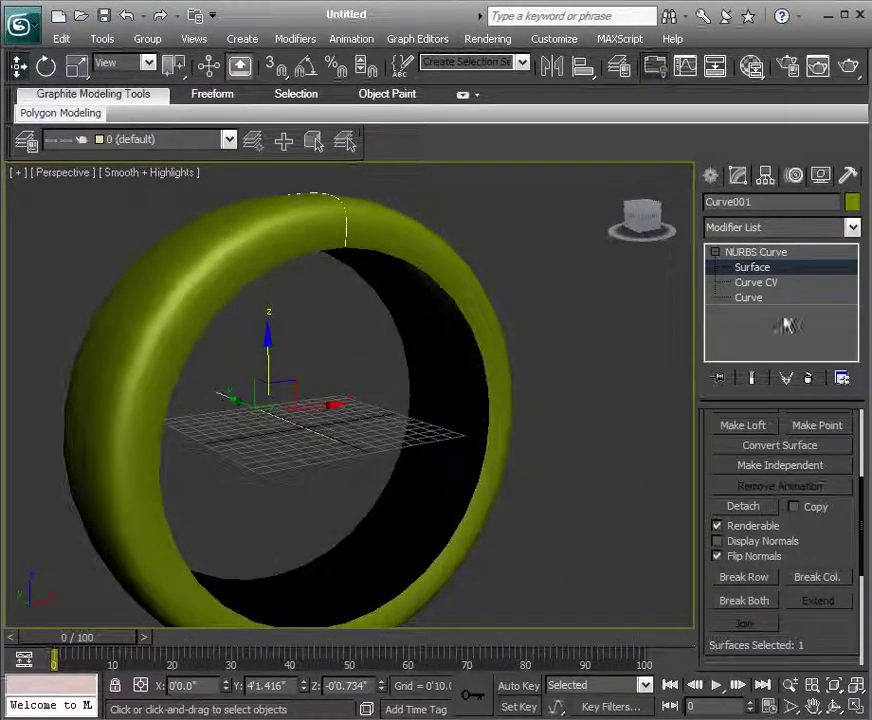
{"action": "middle_click_drag", "start_coordinate": [556, 306], "coordinate": [535, 303], "text": "alt"}
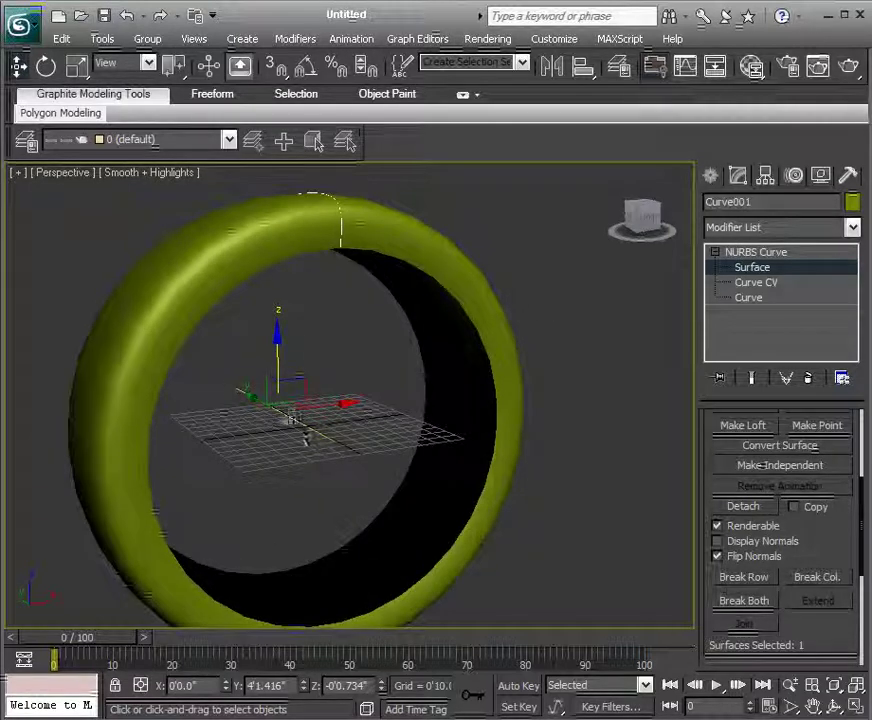
{"action": "middle_click_drag", "start_coordinate": [397, 444], "coordinate": [374, 428], "text": "alt"}
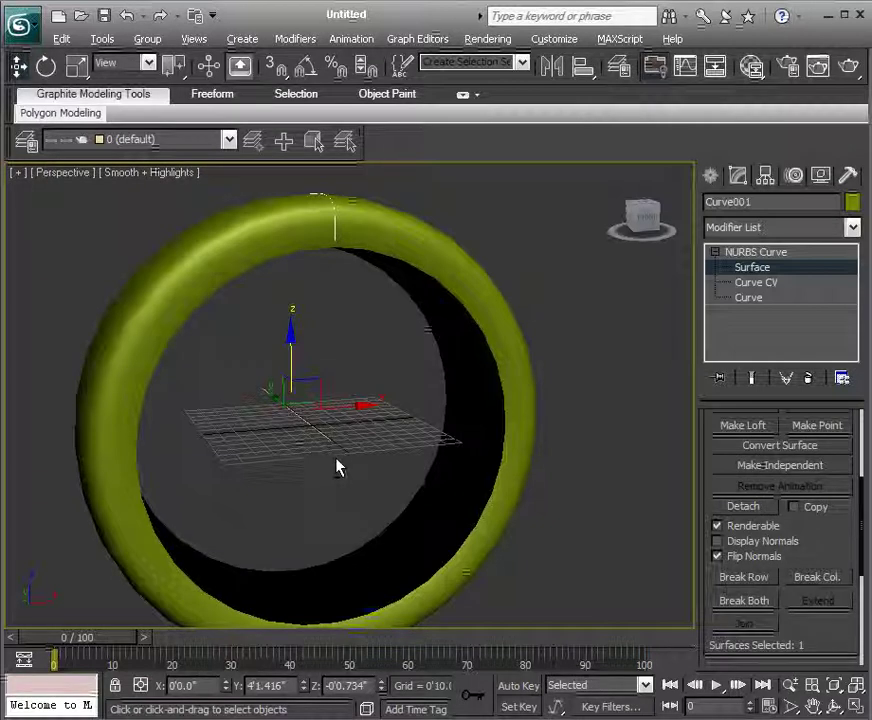
{"action": "middle_click_drag", "start_coordinate": [337, 467], "coordinate": [395, 432], "text": "alt"}
{"action": "scroll", "coordinate": [395, 432], "scroll_direction": "down", "scroll_amount": 3}
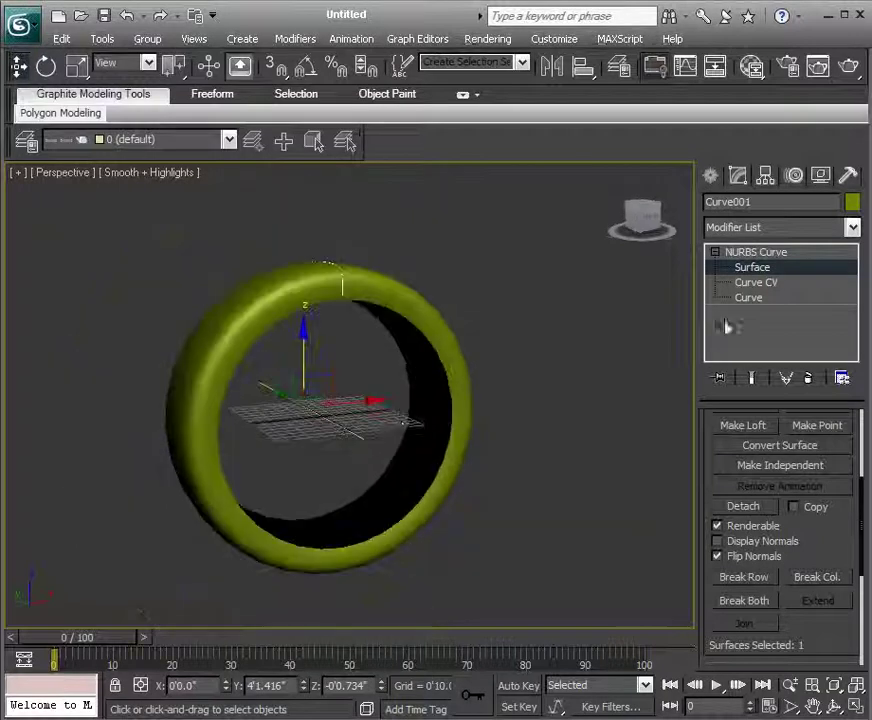
{"action": "left_click", "coordinate": [748, 253]}
{"action": "left_click", "coordinate": [715, 253]}
{"action": "left_click", "coordinate": [623, 333]}
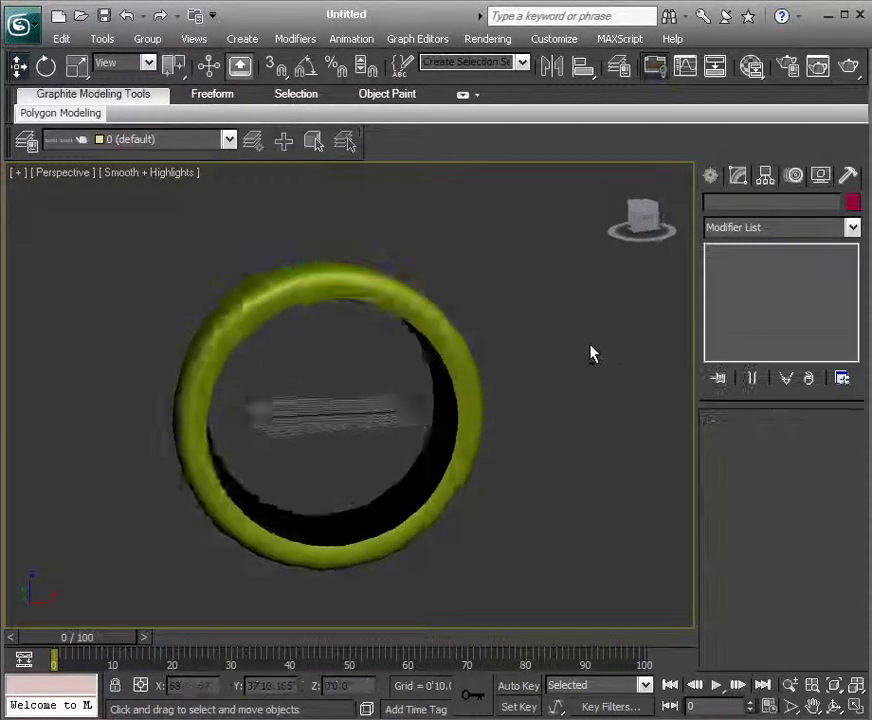
{"action": "middle_click_drag", "start_coordinate": [623, 347], "coordinate": [632, 347], "text": "alt"}
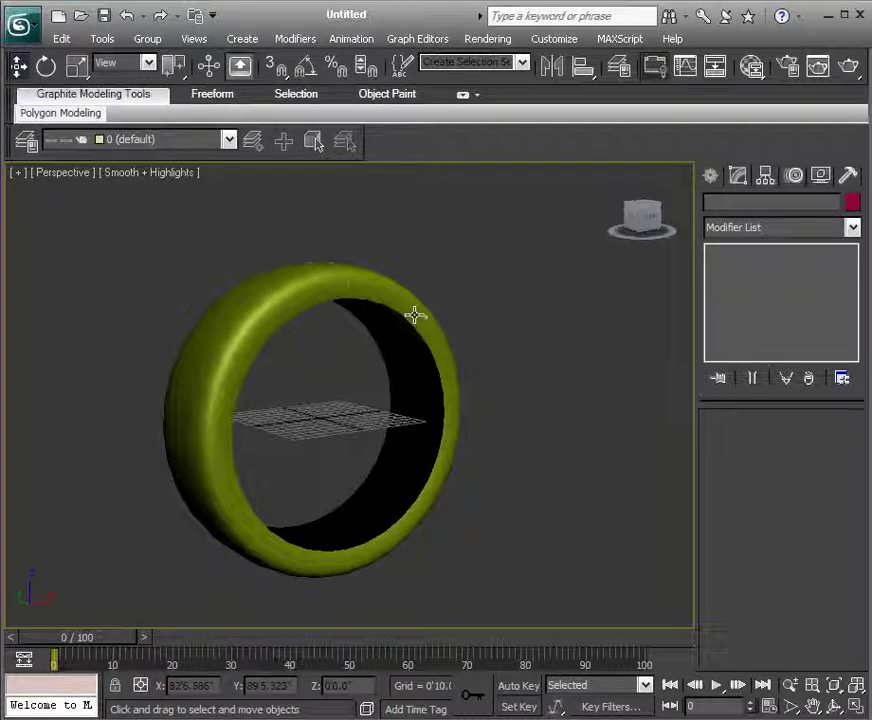
{"action": "mouse_move", "coordinate": [431, 328]}
{"action": "middle_mouse_down", "text": "alt"}
{"action": "mouse_move", "coordinate": [455, 339]}
{"action": "mouse_move", "coordinate": [481, 327]}
{"action": "mouse_move", "coordinate": [491, 345]}
{"action": "mouse_move", "coordinate": [478, 335]}
{"action": "middle_mouse_up", "text": "alt"}
{"action": "left_click", "coordinate": [358, 296]}
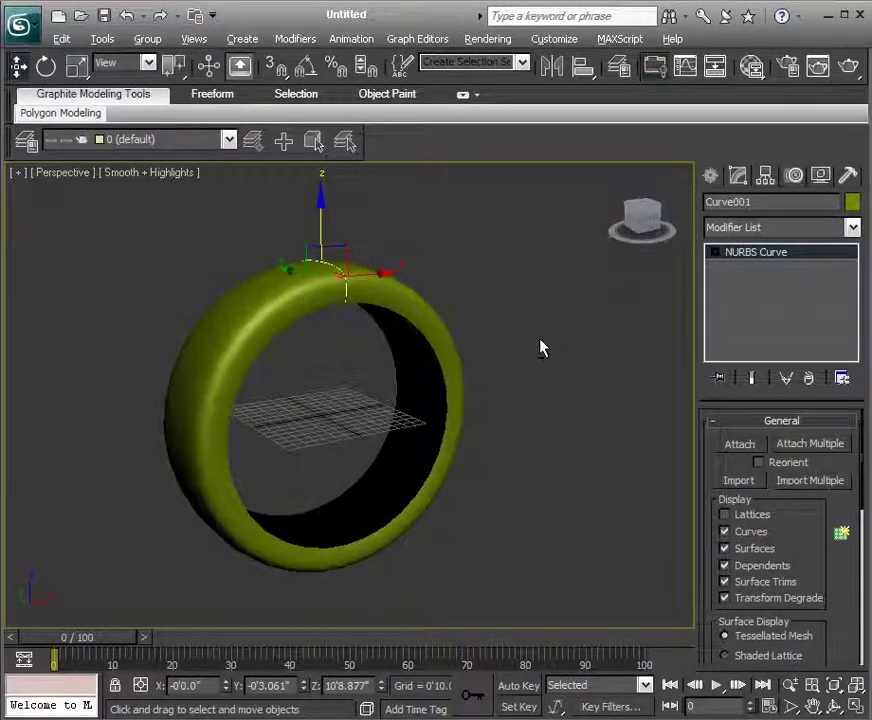
{"action": "left_click", "coordinate": [672, 320]}
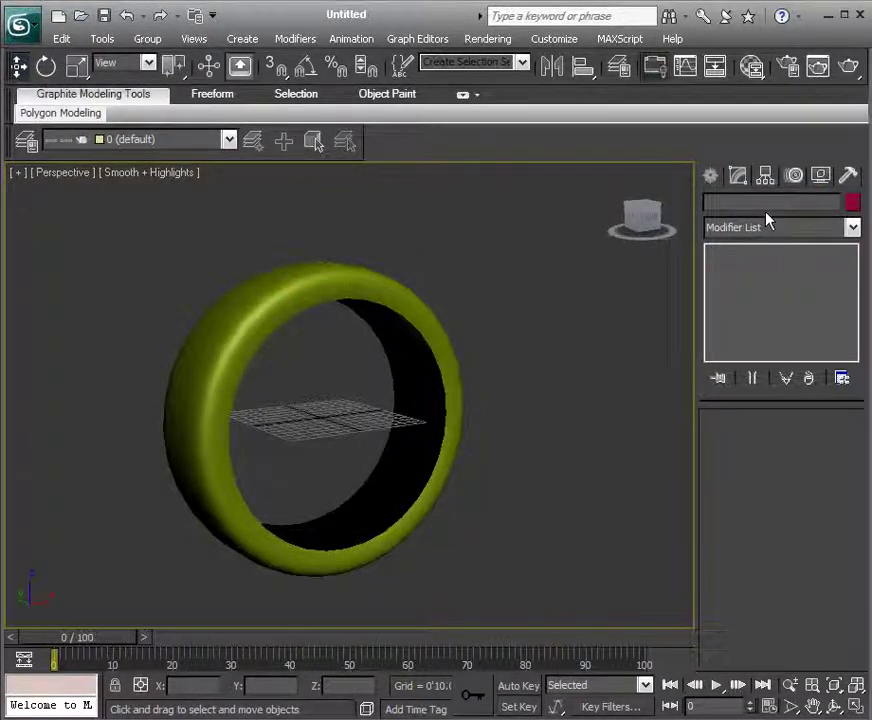
{"action": "mouse_move", "coordinate": [596, 305]}
{"action": "middle_mouse_down", "text": "alt"}
{"action": "mouse_move", "coordinate": [566, 321]}
{"action": "mouse_move", "coordinate": [582, 307]}
{"action": "middle_mouse_up", "text": "alt"}
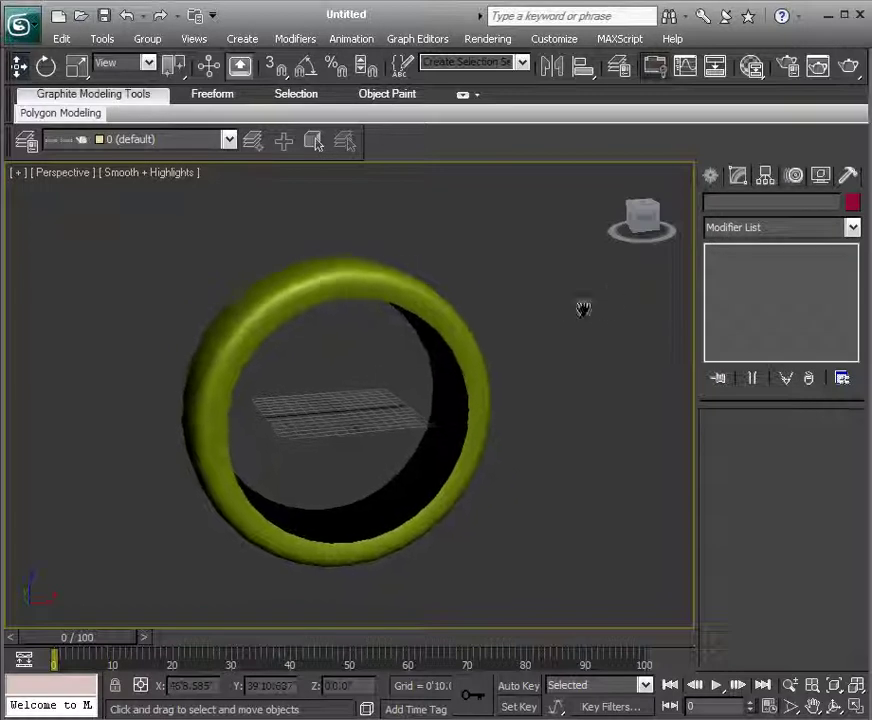
Step: Create a circle spline near the grid's center inside the ring, with a radius of about 2'7.7"
{"action": "left_click", "coordinate": [709, 179]}
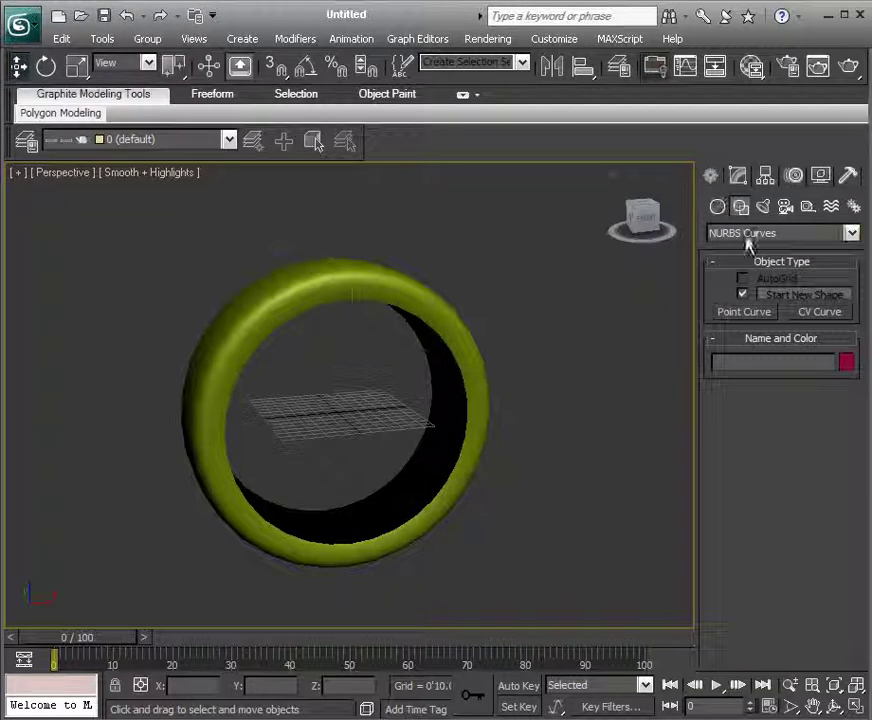
{"action": "scroll", "coordinate": [601, 343], "scroll_direction": "up", "scroll_amount": 5}
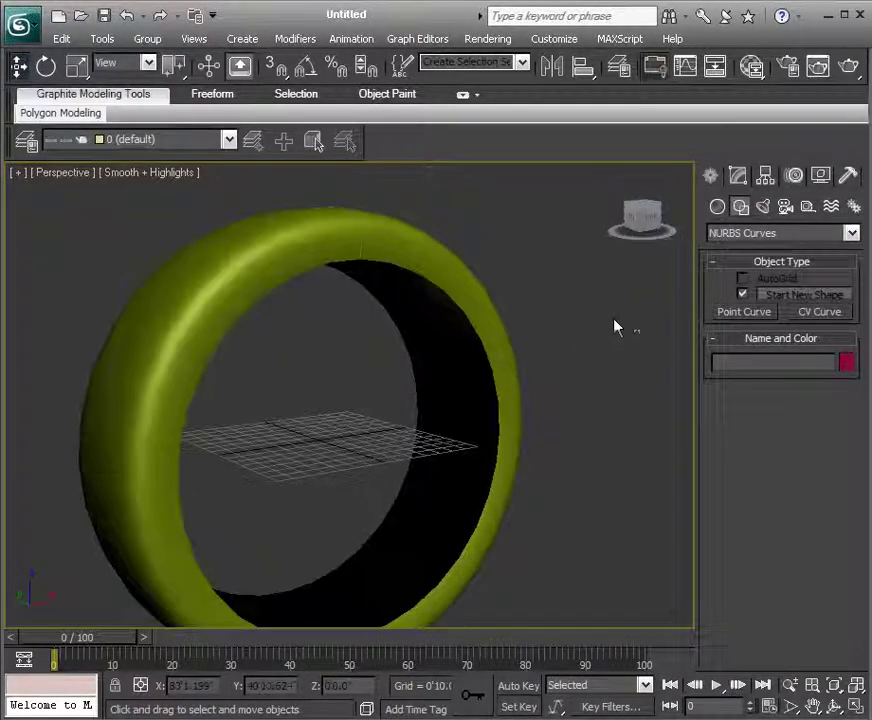
{"action": "left_click", "coordinate": [770, 234]}
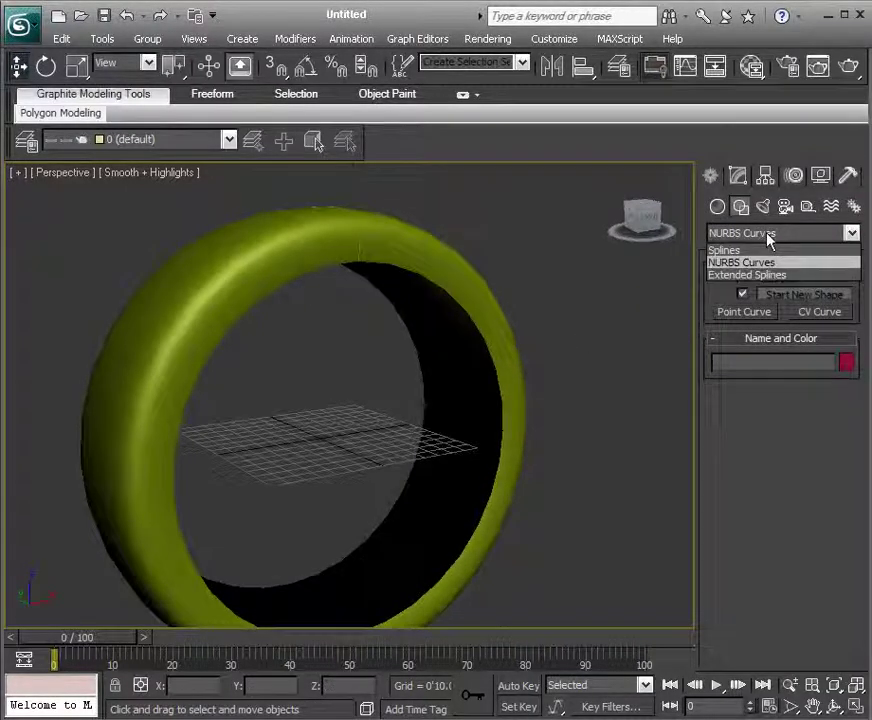
{"action": "left_click", "coordinate": [722, 251]}
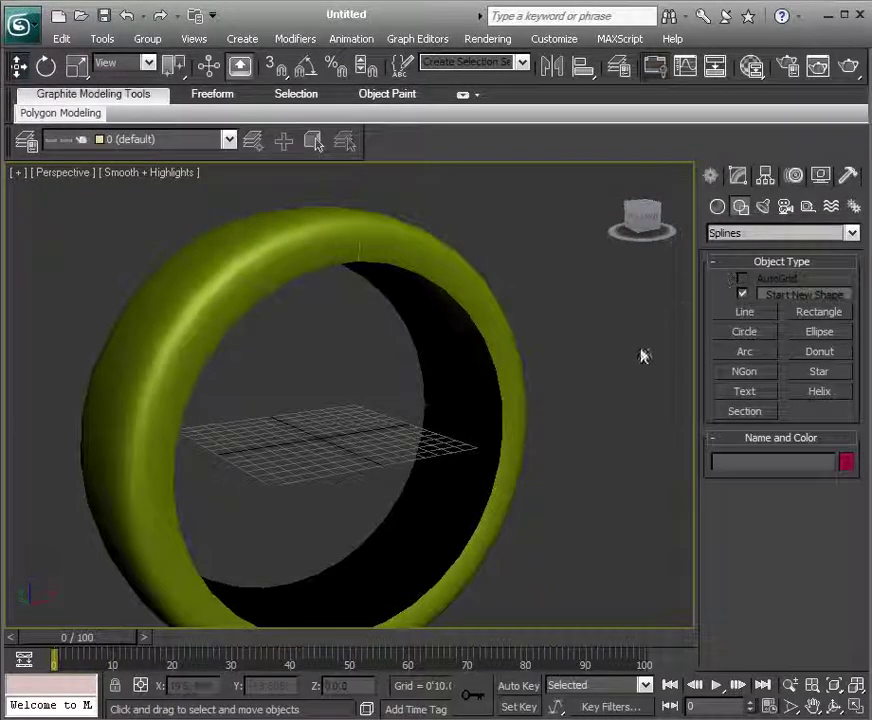
{"action": "scroll", "coordinate": [641, 358], "scroll_direction": "down", "scroll_amount": 6}
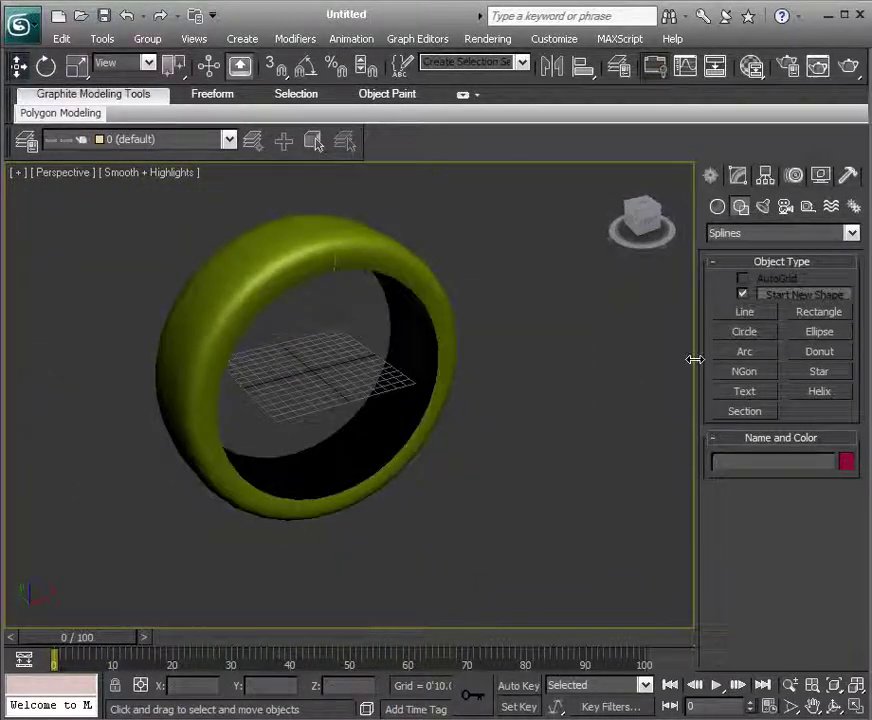
{"action": "left_click", "coordinate": [745, 332]}
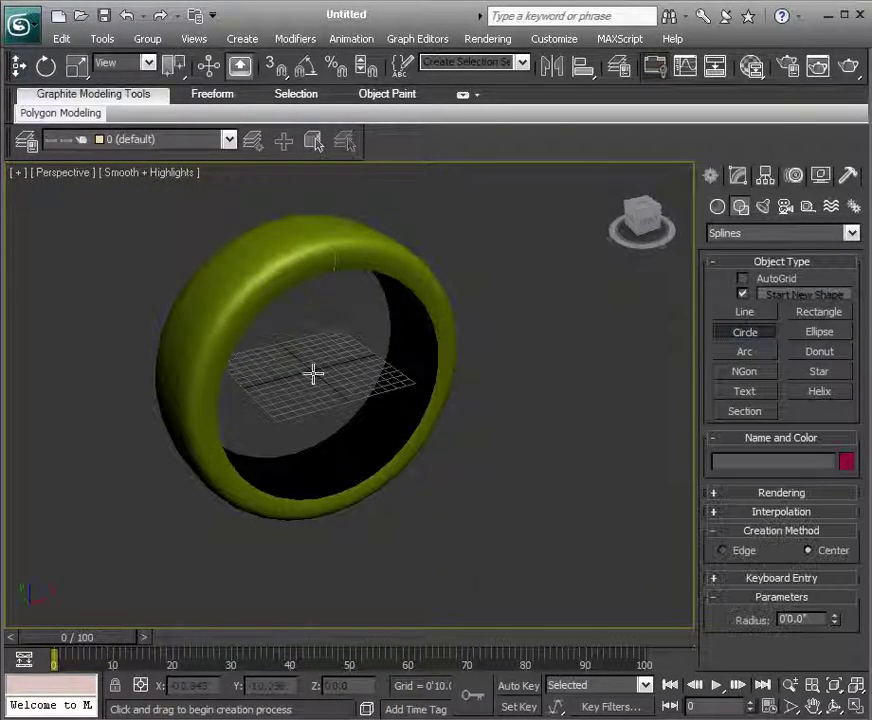
{"action": "left_click_drag", "start_coordinate": [313, 373], "coordinate": [356, 368]}
{"action": "middle_click_drag", "start_coordinate": [444, 368], "coordinate": [534, 364], "text": "alt"}
{"action": "scroll", "coordinate": [448, 350], "scroll_direction": "up", "scroll_amount": 4}
{"action": "scroll", "coordinate": [489, 383], "scroll_direction": "up", "scroll_amount": 3}
{"action": "mouse_move", "coordinate": [457, 407]}
{"action": "middle_mouse_down", "text": "alt"}
{"action": "mouse_move", "coordinate": [496, 389]}
{"action": "mouse_move", "coordinate": [472, 407]}
{"action": "middle_mouse_up", "text": "alt"}
Step: Reduce the circle's radius to 2'7.376" and convert it to an Editable Spline
{"action": "left_click", "coordinate": [737, 177]}
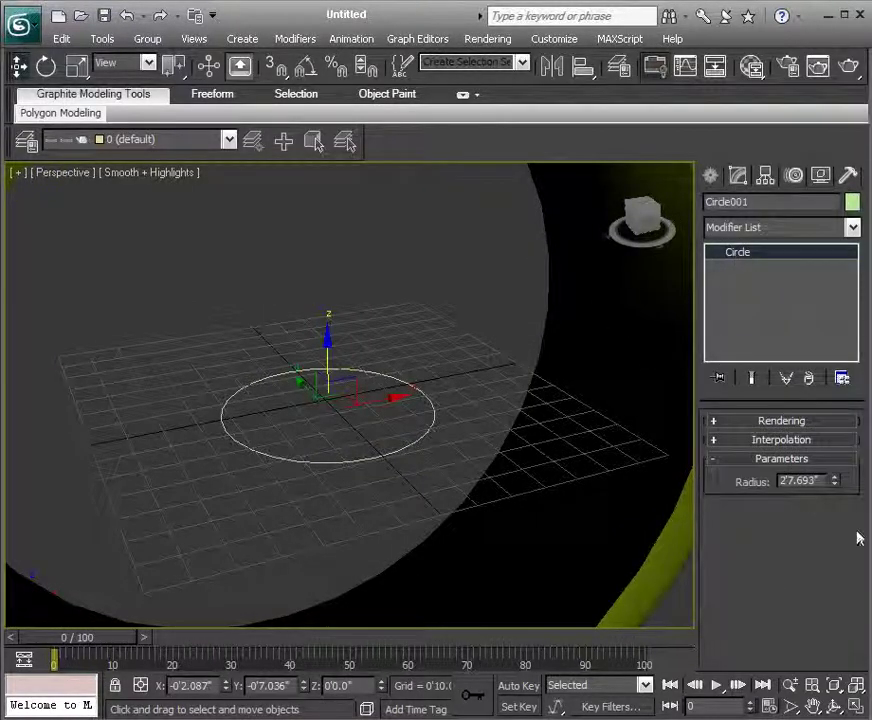
{"action": "left_click_drag", "start_coordinate": [834, 481], "coordinate": [772, 355]}
{"action": "right_click", "coordinate": [745, 256]}
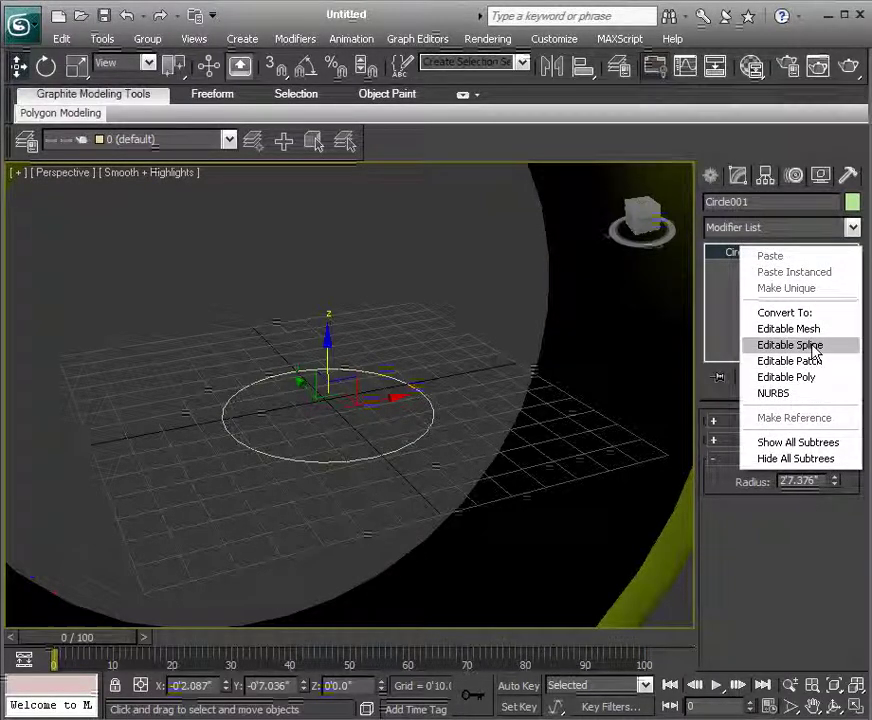
{"action": "left_click", "coordinate": [765, 345]}
{"action": "middle_click_drag", "start_coordinate": [540, 342], "coordinate": [449, 400], "text": "alt"}
Step: Examine the circle's Vertex, Segment and Spline sub-object levels, picking an element at each, and return to the object level
{"action": "left_click", "coordinate": [752, 267]}
{"action": "left_click", "coordinate": [429, 366]}
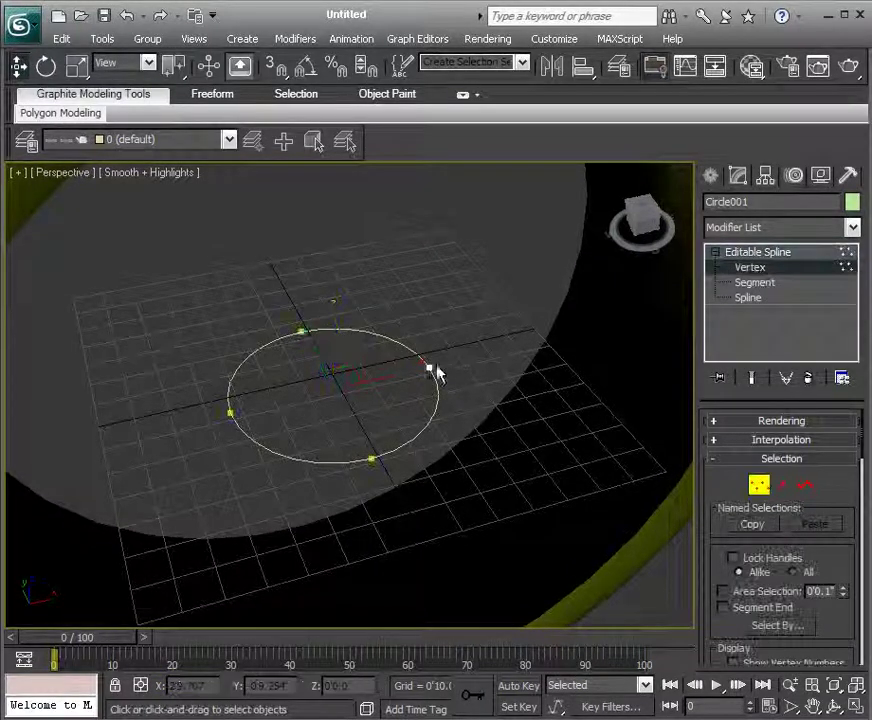
{"action": "middle_click_drag", "start_coordinate": [488, 395], "coordinate": [483, 421], "text": "alt"}
{"action": "mouse_move", "coordinate": [461, 403]}
{"action": "left_mouse_down"}
{"action": "mouse_move", "coordinate": [424, 402]}
{"action": "mouse_move", "coordinate": [457, 342]}
{"action": "mouse_move", "coordinate": [456, 419]}
{"action": "mouse_move", "coordinate": [460, 402]}
{"action": "left_mouse_up"}
{"action": "left_click", "coordinate": [755, 282]}
{"action": "left_click", "coordinate": [440, 411]}
{"action": "left_click", "coordinate": [748, 297]}
{"action": "left_click", "coordinate": [443, 340]}
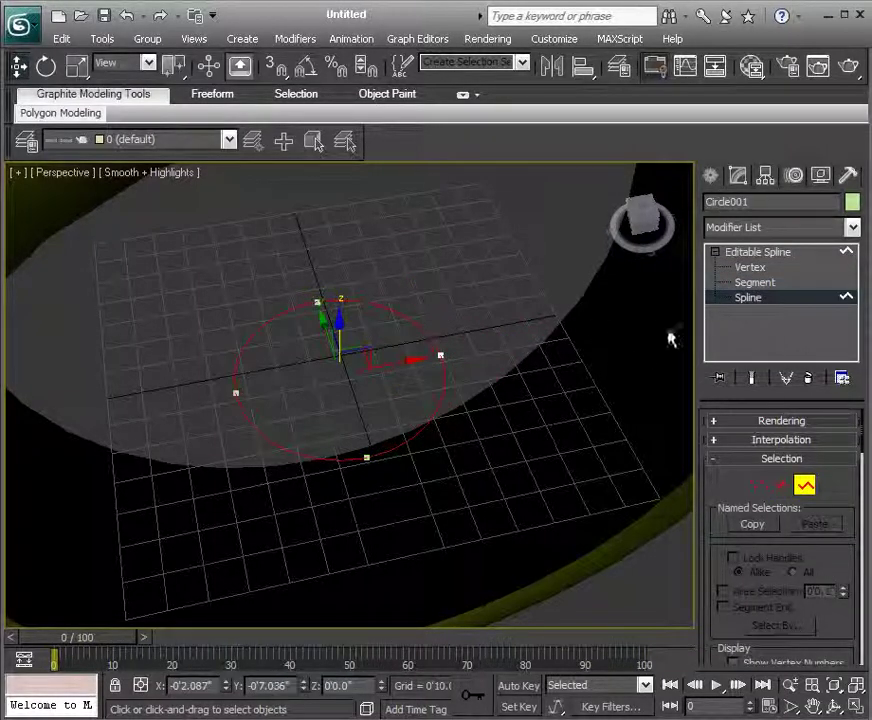
{"action": "left_click", "coordinate": [722, 256]}
Step: Apply a Bevel modifier to the editable spline circle
{"action": "middle_click_drag", "start_coordinate": [531, 356], "coordinate": [472, 360], "text": "alt"}
{"action": "left_click", "coordinate": [853, 229]}
{"action": "scroll", "coordinate": [850, 300], "scroll_direction": "down", "scroll_amount": 10}
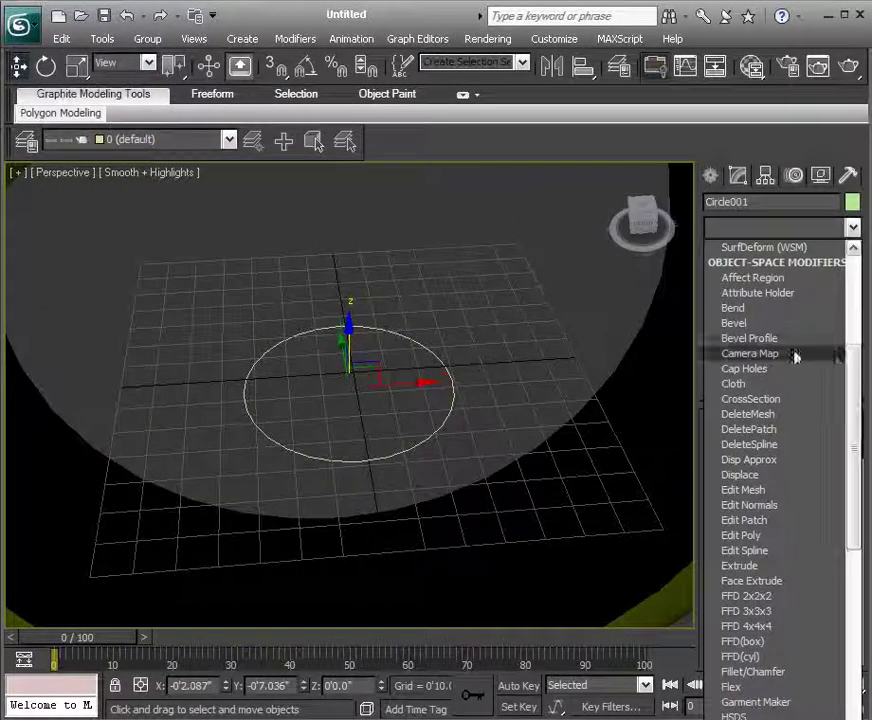
{"action": "left_click", "coordinate": [748, 324]}
{"action": "middle_click_drag", "start_coordinate": [640, 330], "coordinate": [560, 356], "text": "alt"}
{"action": "scroll", "coordinate": [556, 356], "scroll_direction": "up", "scroll_amount": 4}
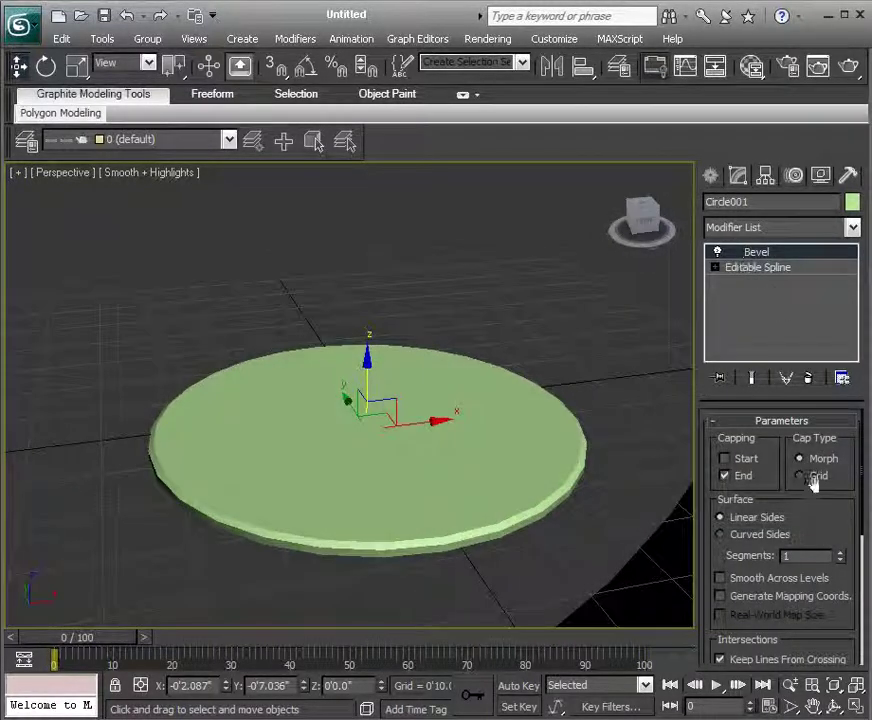
Step: Switch the bevel surface to Curved Sides and set its Segments to 5
{"action": "left_click_drag", "start_coordinate": [796, 518], "coordinate": [816, 452]}
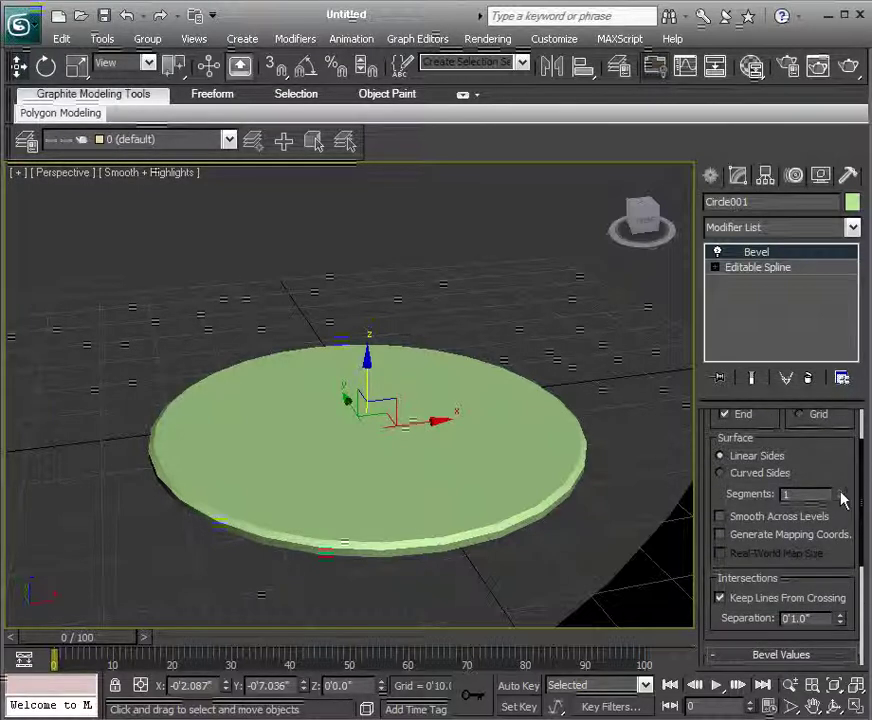
{"action": "left_click", "coordinate": [840, 490]}
{"action": "scroll", "coordinate": [835, 464], "scroll_direction": "up", "scroll_amount": 1}
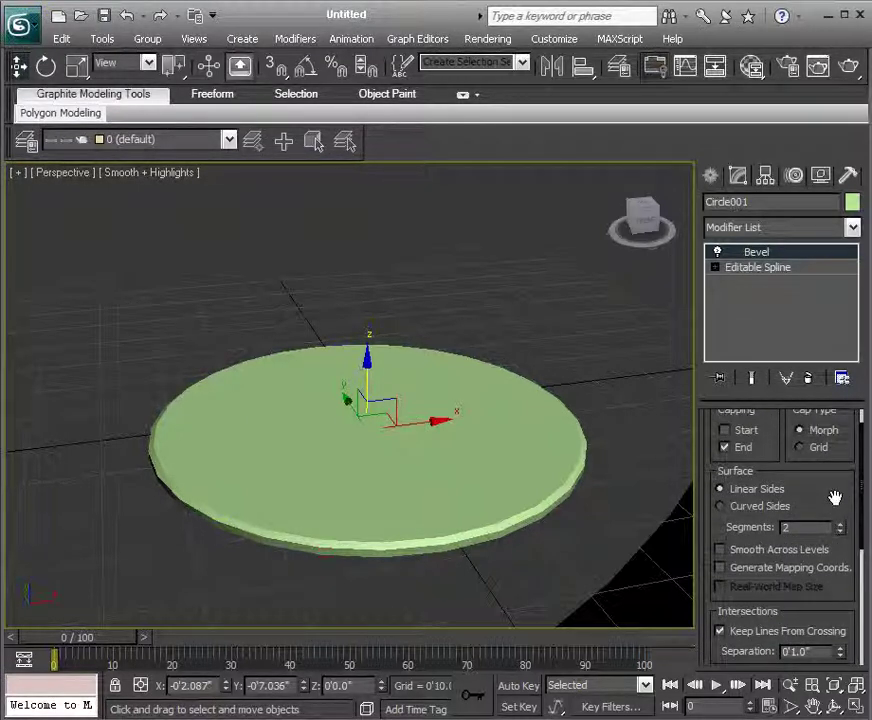
{"action": "left_click", "coordinate": [768, 510]}
{"action": "scroll", "coordinate": [845, 505], "scroll_direction": "down", "scroll_amount": 1}
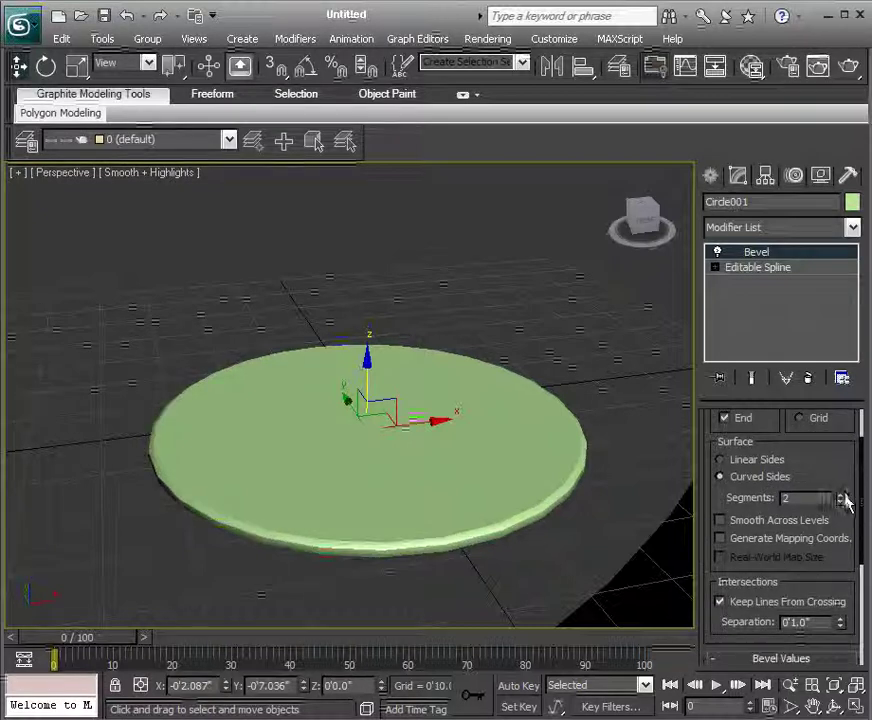
{"action": "left_click", "coordinate": [840, 495]}
{"action": "left_click", "coordinate": [840, 495]}
{"action": "left_click", "coordinate": [840, 495]}
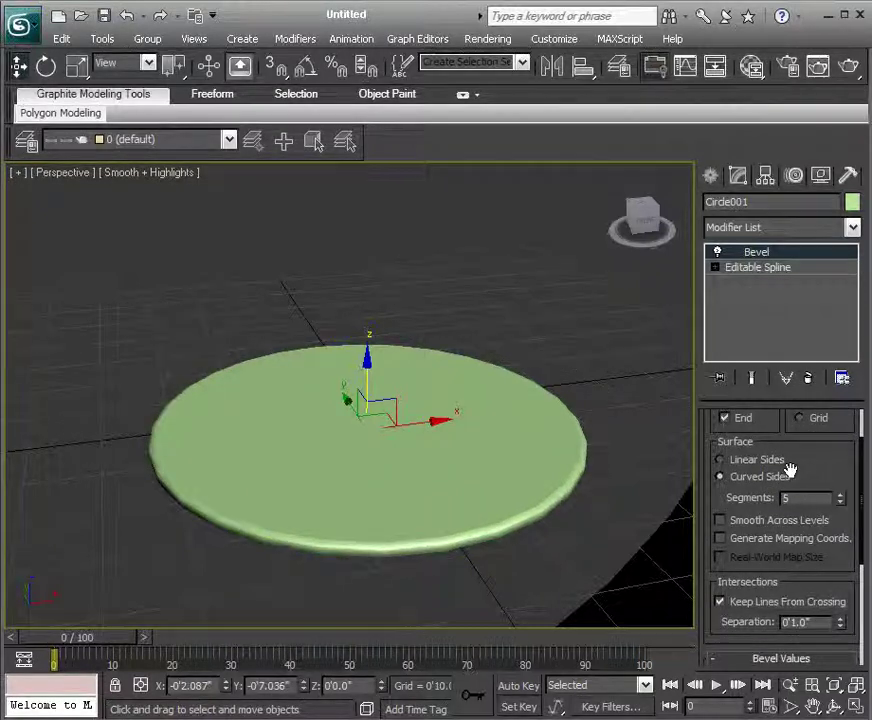
Step: Set the bevel's Start Outline to -0'0.6"
{"action": "scroll", "coordinate": [825, 480], "scroll_direction": "up", "scroll_amount": 3}
{"action": "scroll", "coordinate": [832, 513], "scroll_direction": "down", "scroll_amount": 3}
{"action": "scroll", "coordinate": [832, 513], "scroll_direction": "down", "scroll_amount": 7}
{"action": "left_click_drag", "start_coordinate": [848, 487], "coordinate": [848, 519]}
{"action": "mouse_move", "coordinate": [572, 459]}
{"action": "middle_mouse_down", "text": "alt"}
{"action": "mouse_move", "coordinate": [553, 386]}
{"action": "mouse_move", "coordinate": [496, 450]}
{"action": "mouse_move", "coordinate": [572, 438]}
{"action": "middle_mouse_up", "text": "alt"}
{"action": "scroll", "coordinate": [635, 411], "scroll_direction": "down", "scroll_amount": 5}
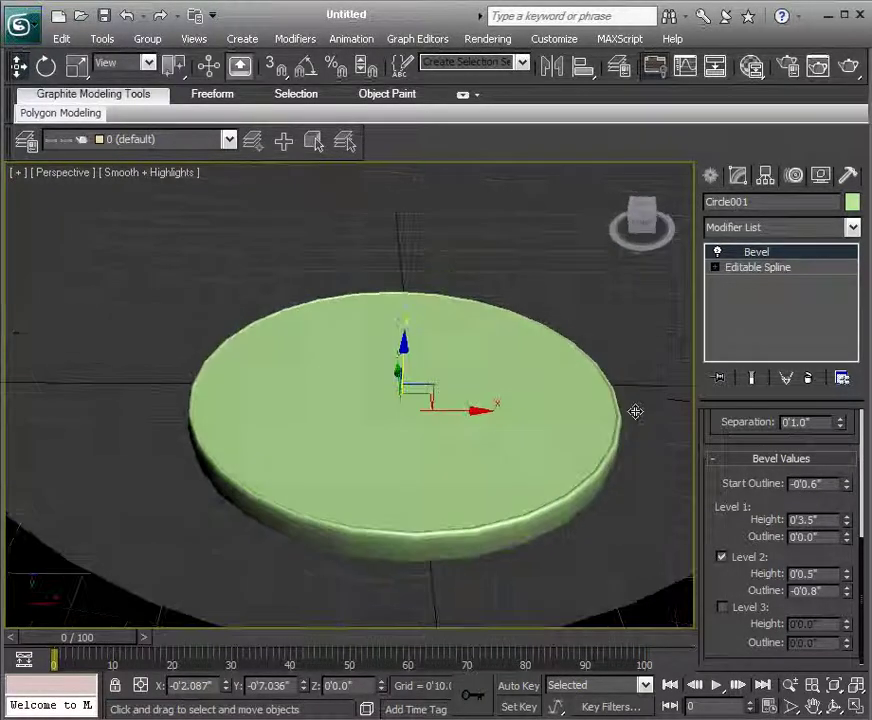
Step: Inspect the beveled disc and its surface parameters in comparison with the surrounding NURBS ring from several angles
{"action": "middle_click_drag", "start_coordinate": [635, 411], "coordinate": [492, 395], "text": "alt"}
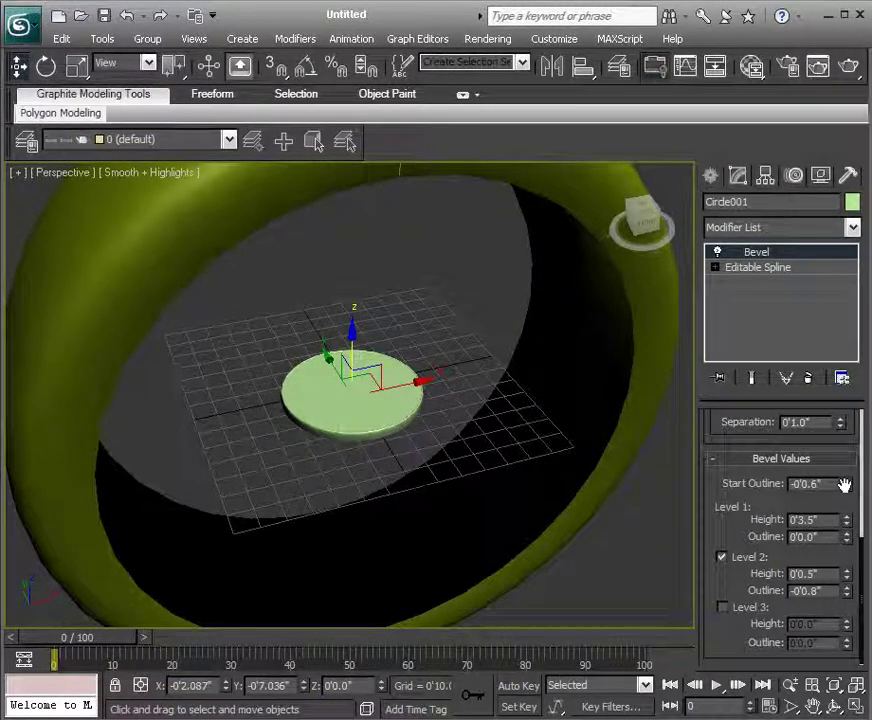
{"action": "left_click_drag", "start_coordinate": [843, 467], "coordinate": [840, 678]}
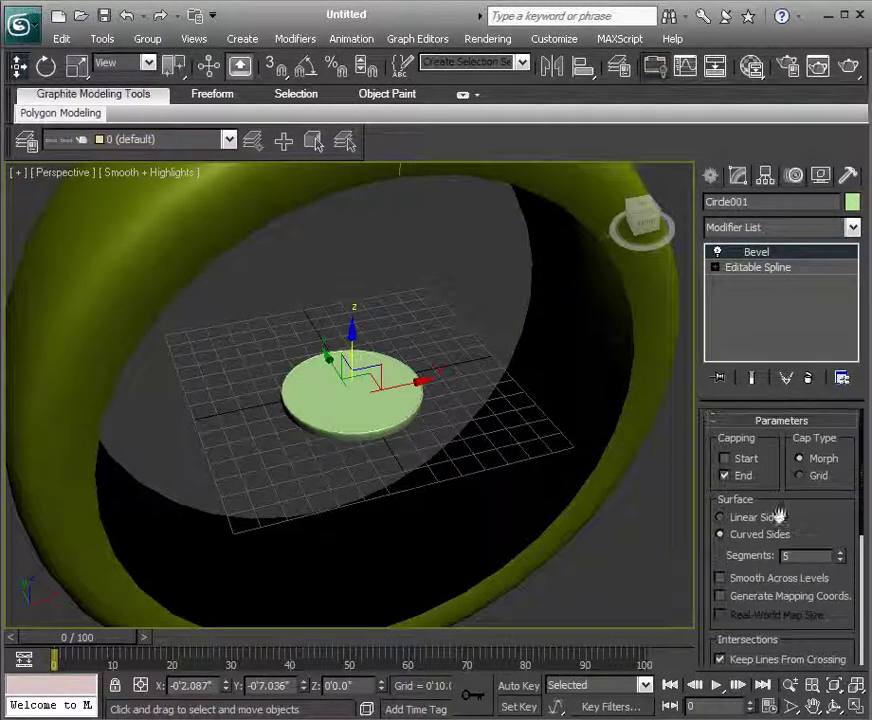
{"action": "middle_click_drag", "start_coordinate": [457, 389], "coordinate": [516, 368], "text": "alt"}
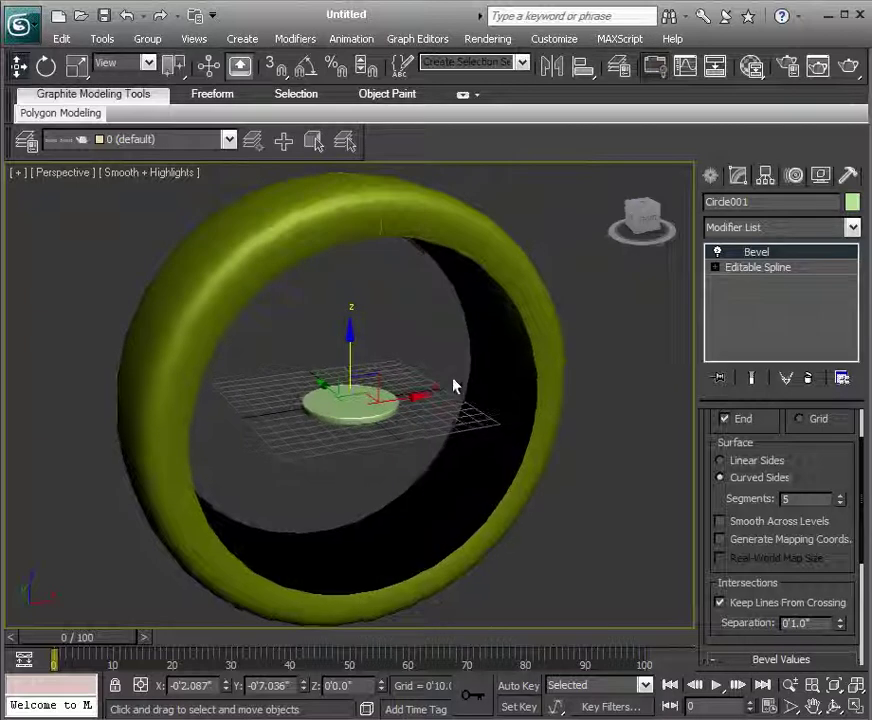
{"action": "middle_click_drag", "start_coordinate": [455, 385], "coordinate": [523, 413], "text": "alt"}
{"action": "left_click", "coordinate": [512, 416]}
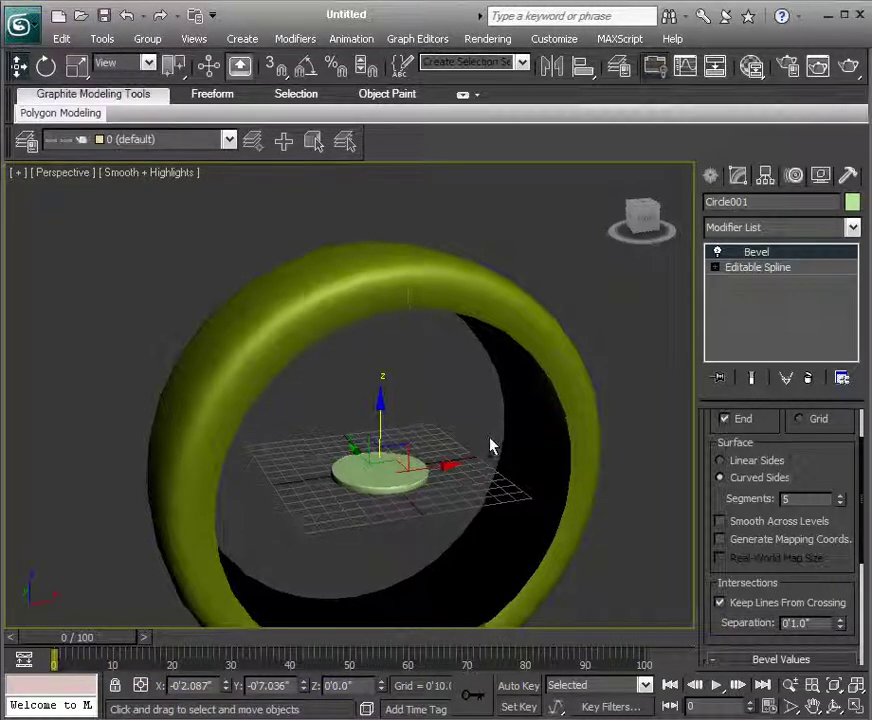
{"action": "middle_click_drag", "start_coordinate": [490, 434], "coordinate": [482, 443], "text": "alt"}
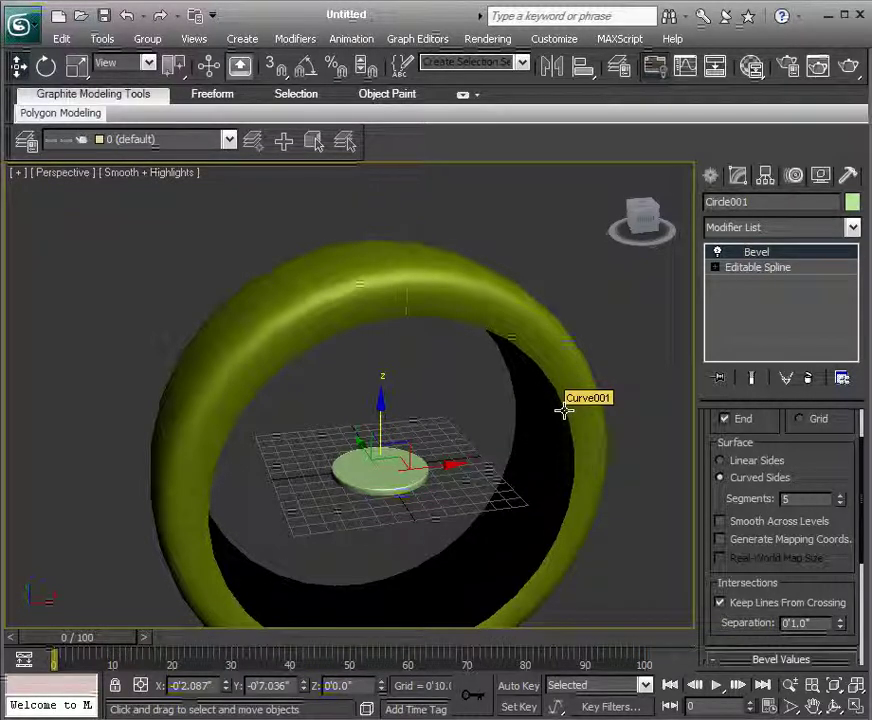
{"action": "key", "text": "j"}
{"action": "middle_click_drag", "start_coordinate": [565, 410], "coordinate": [533, 435], "text": "alt"}
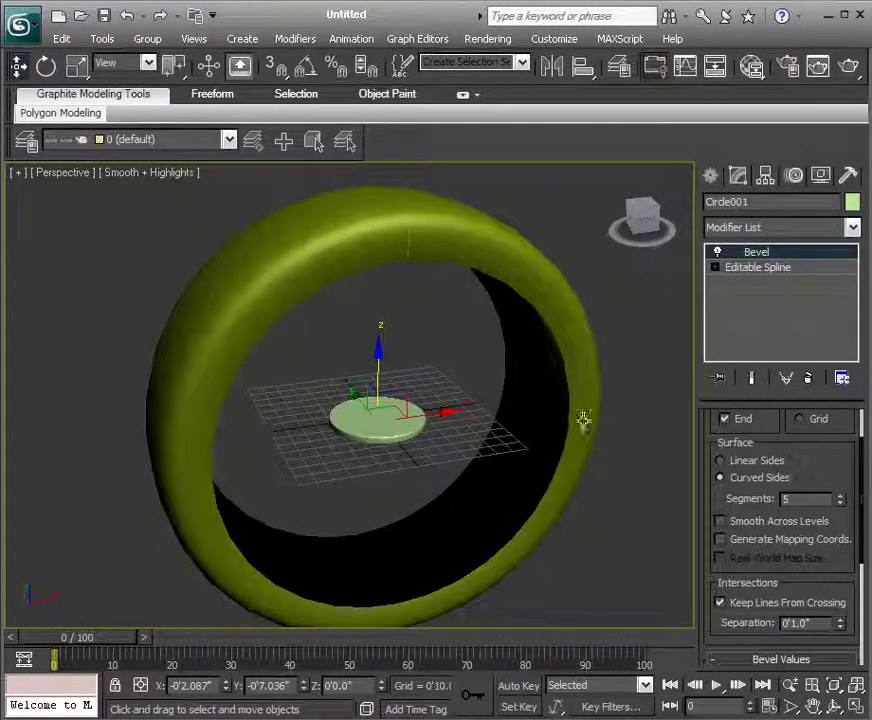